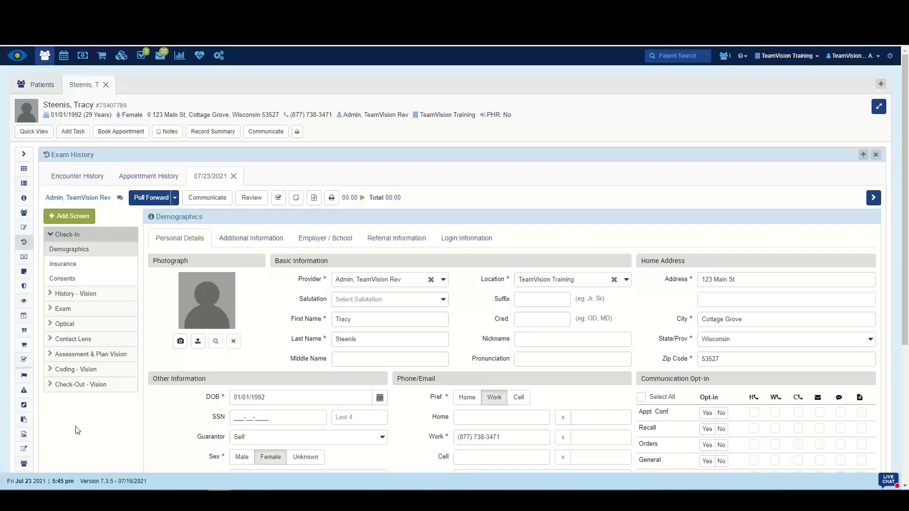
Open the Assessment screen of the Assessment & Plan Vision section for the patient's encounter.
click(77, 356)
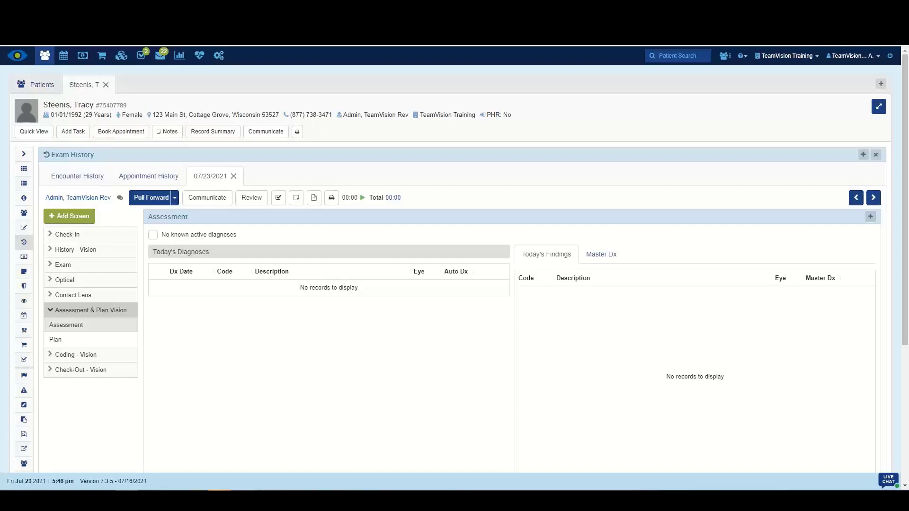
mouse_move(242, 497)
click(243, 457)
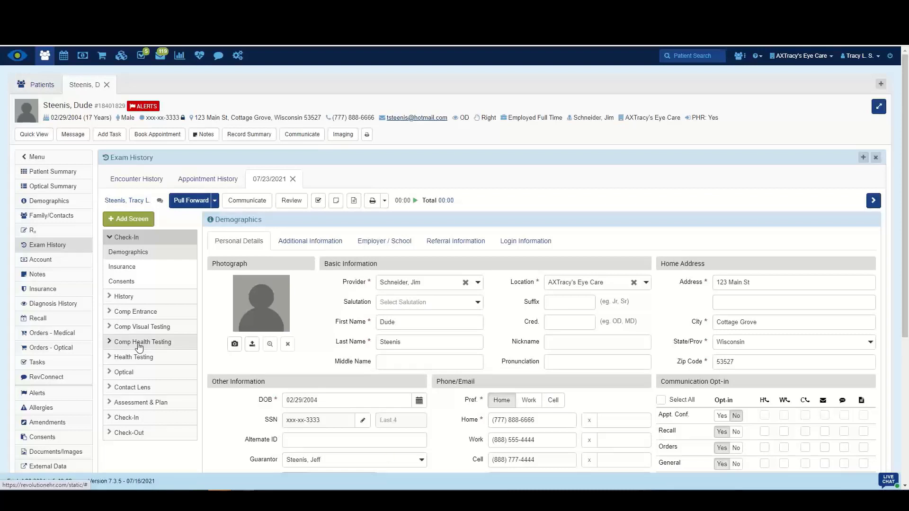
In Comp Health Testing's Biomicroscope Eval, set the OD Adnexa finding to Blepharochalasis Upper Lid via search.
click(135, 342)
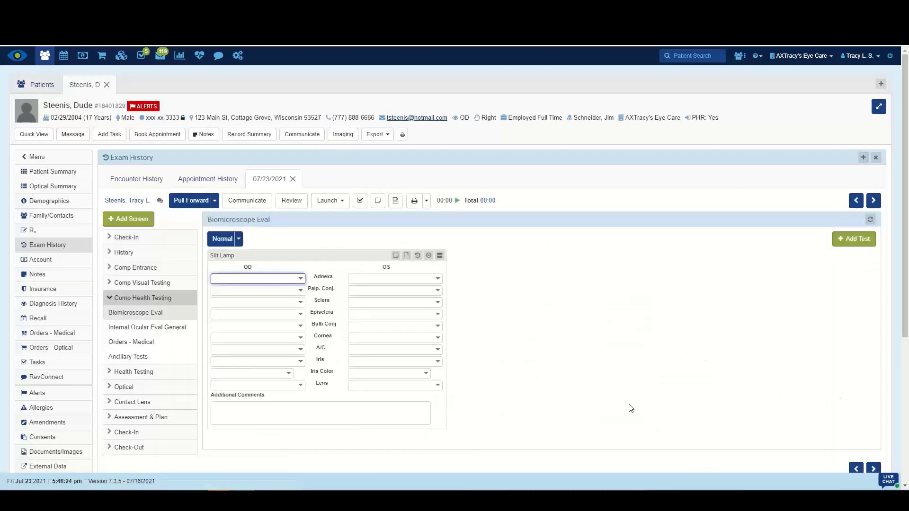
click(301, 278)
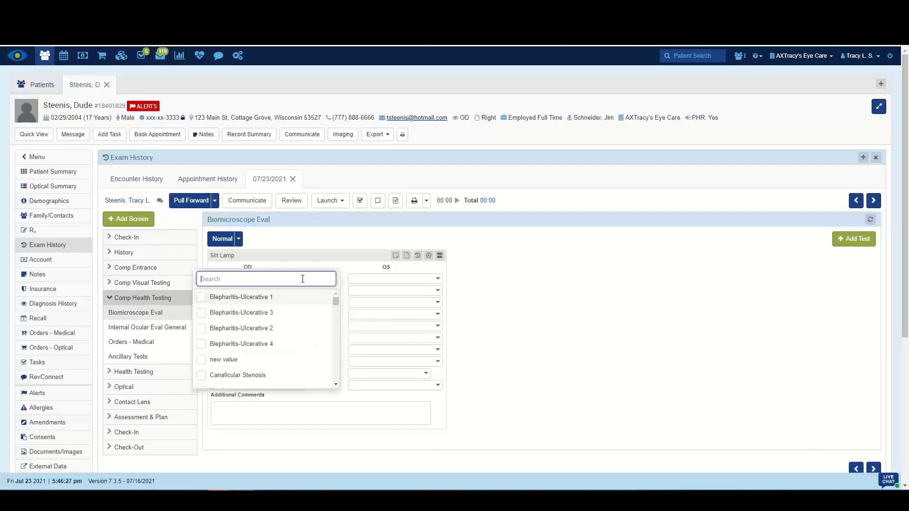
text(blepharo)
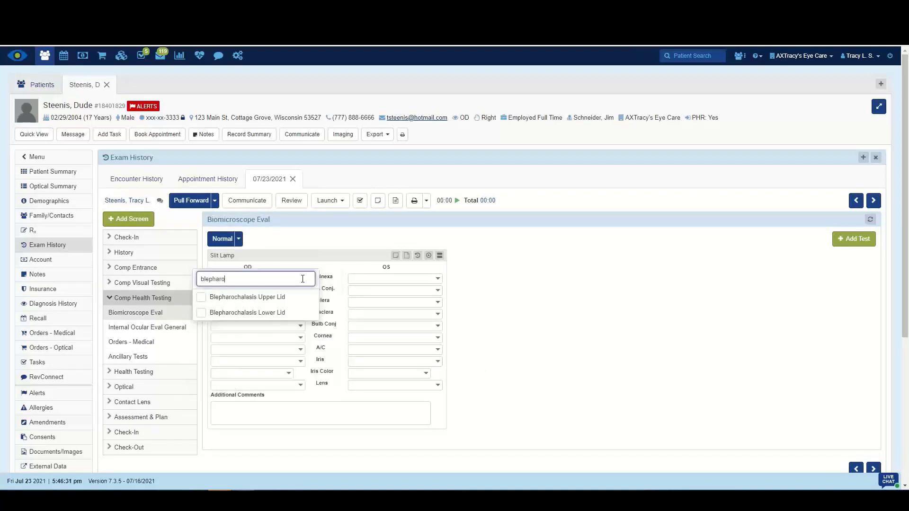
click(241, 298)
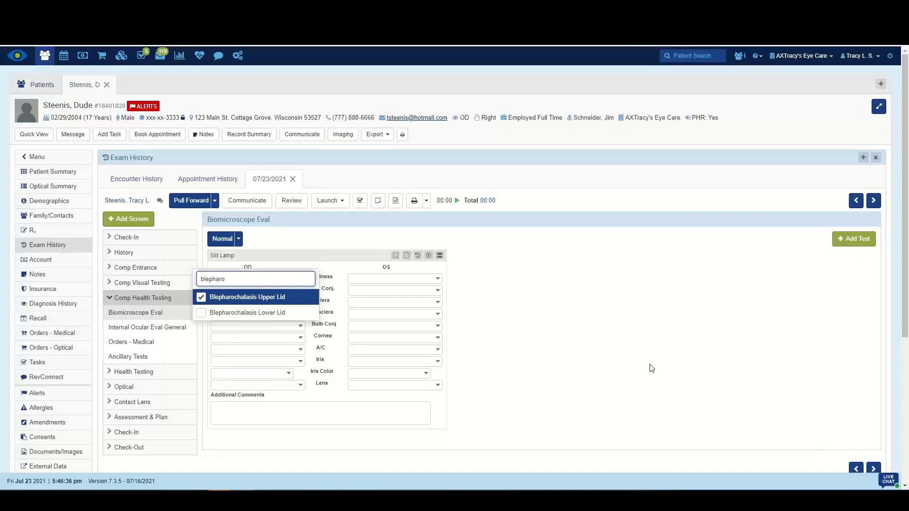
click(866, 212)
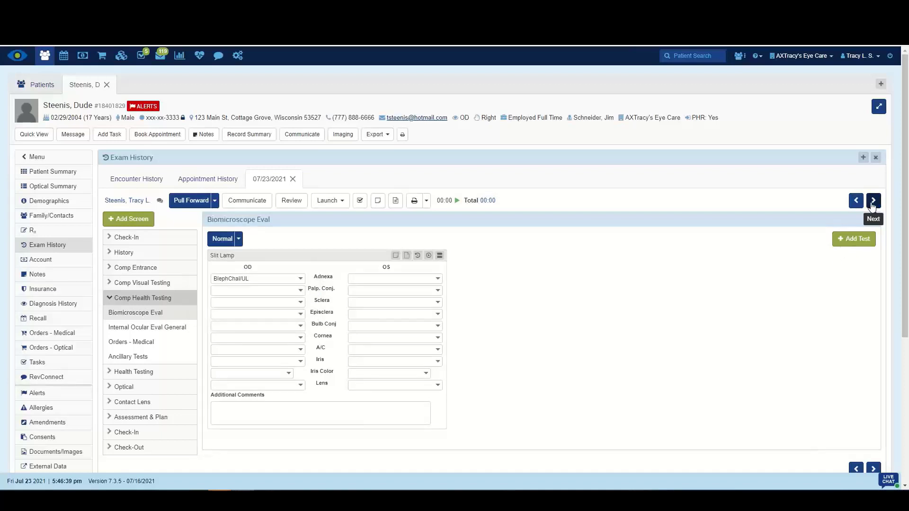
Advance to the Assessment & Plan section and open its Plan screen.
click(873, 201)
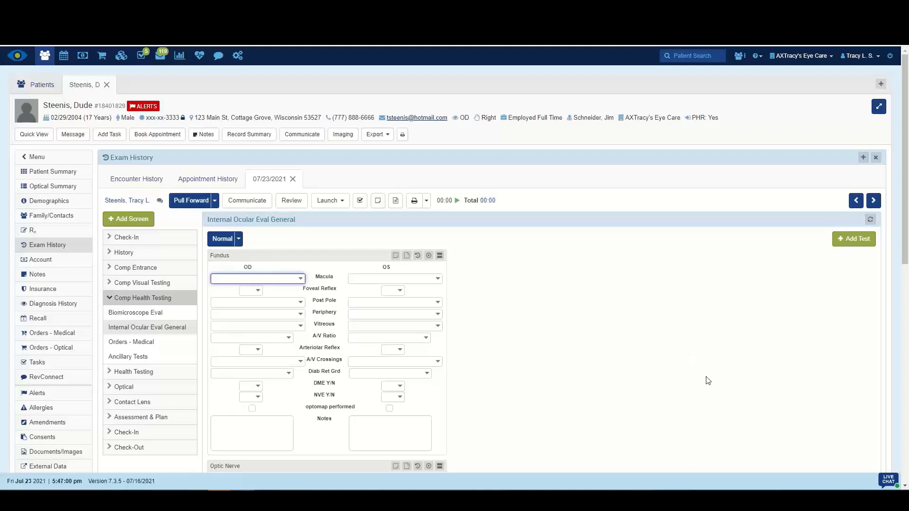
click(111, 416)
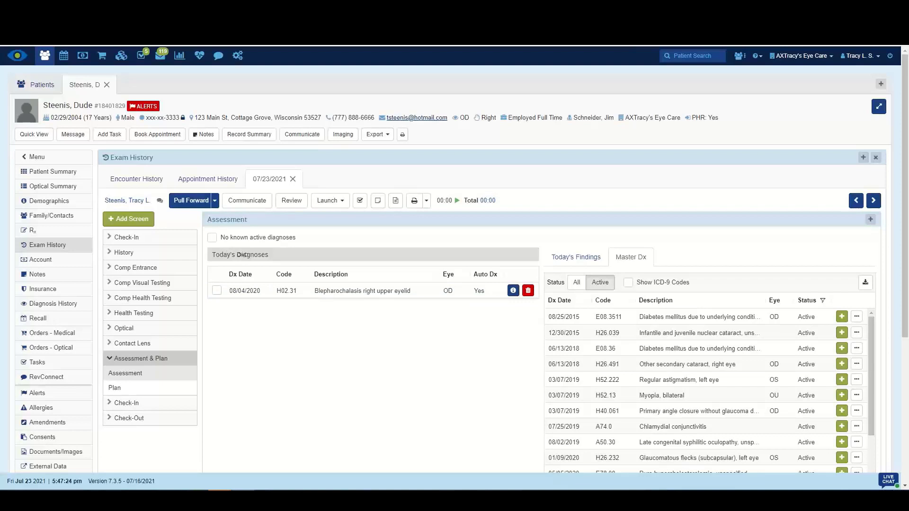
click(116, 389)
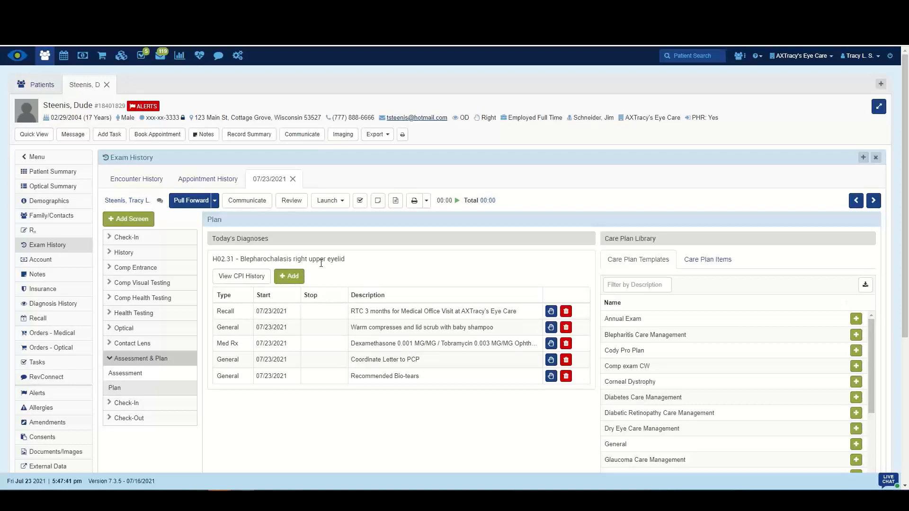
Browse the care plan library items filtered by the Recall, Education and Med Rx categories, then return to templates.
click(715, 263)
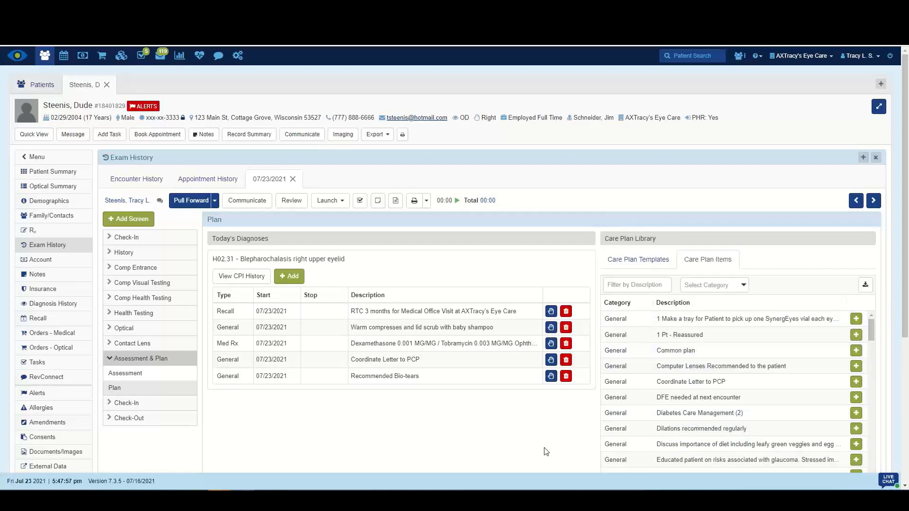
click(723, 289)
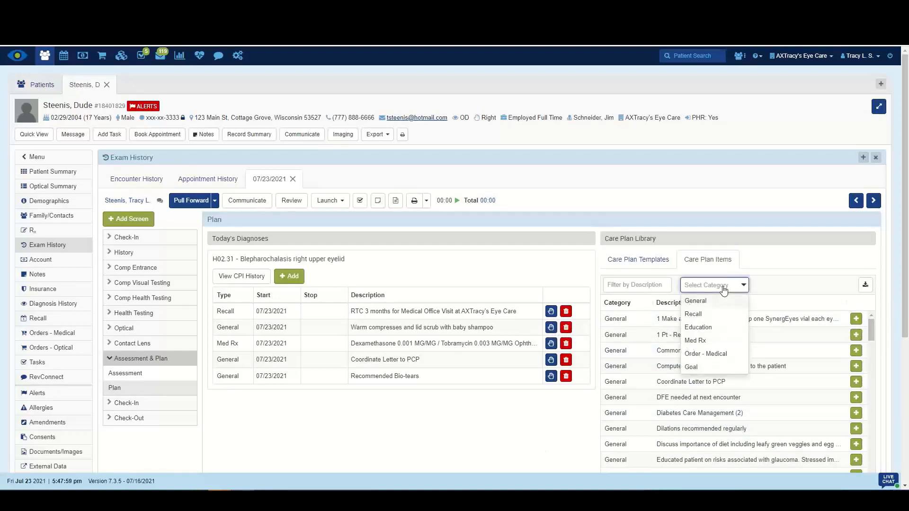
click(694, 314)
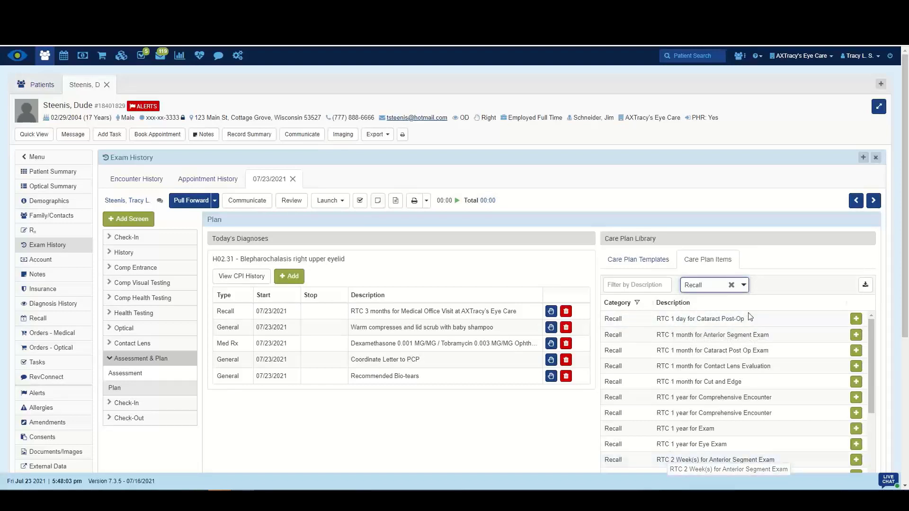
click(743, 286)
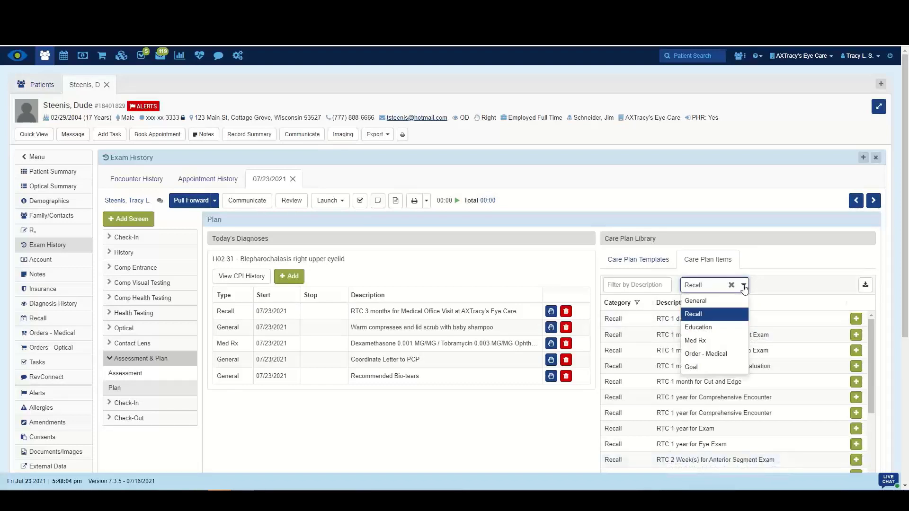
click(698, 327)
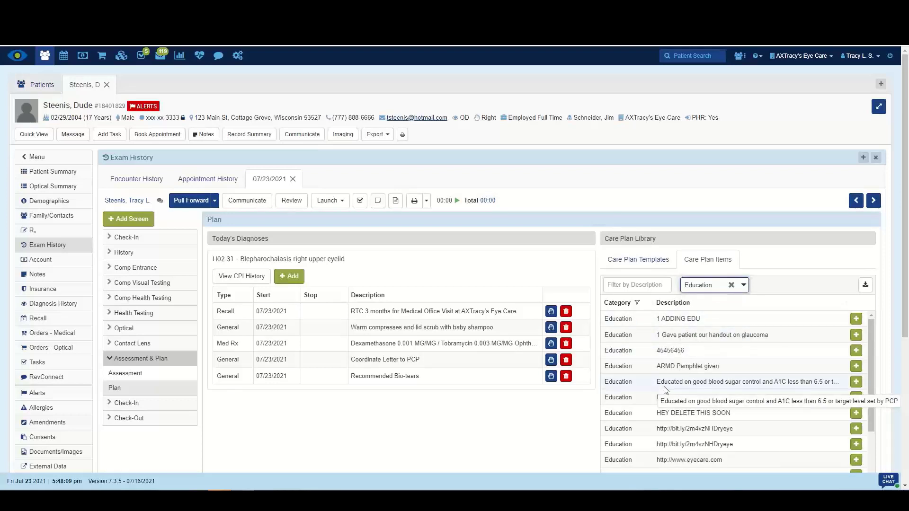
scroll(665, 390, down, 3)
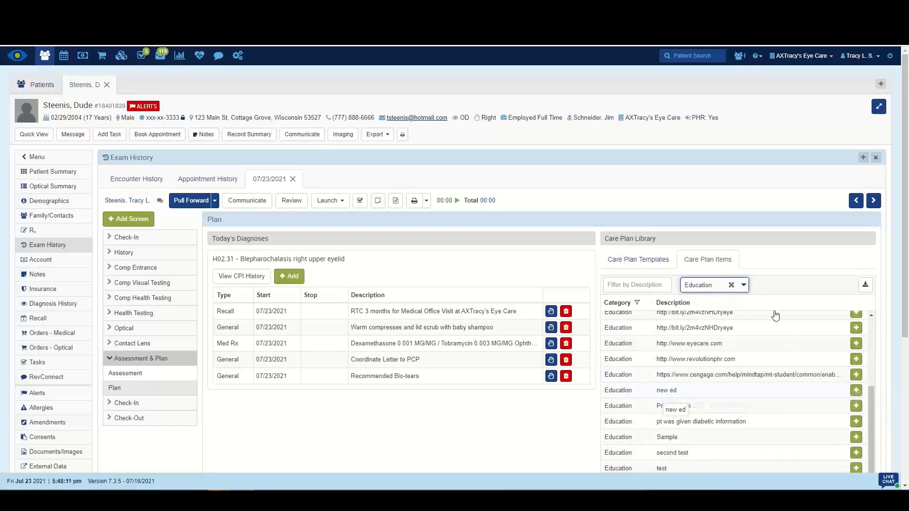
scroll(691, 428, down, 2)
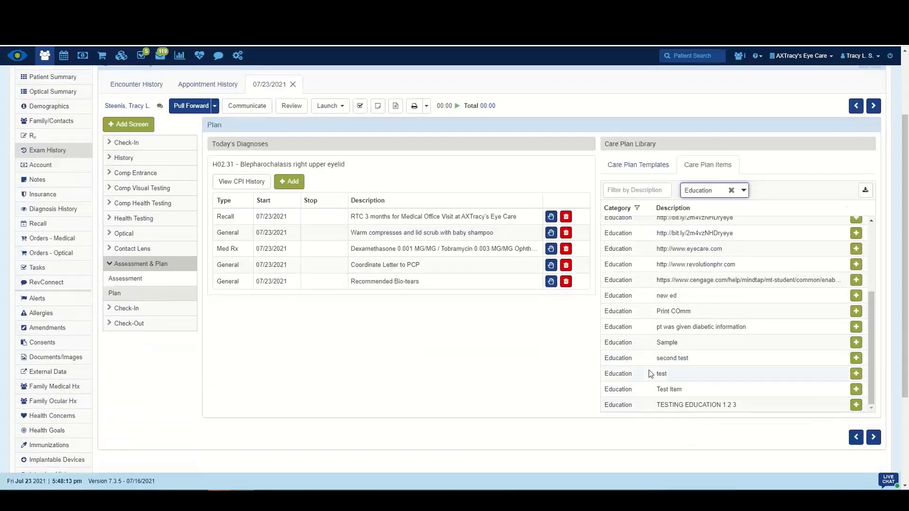
scroll(650, 373, up, 3)
click(744, 190)
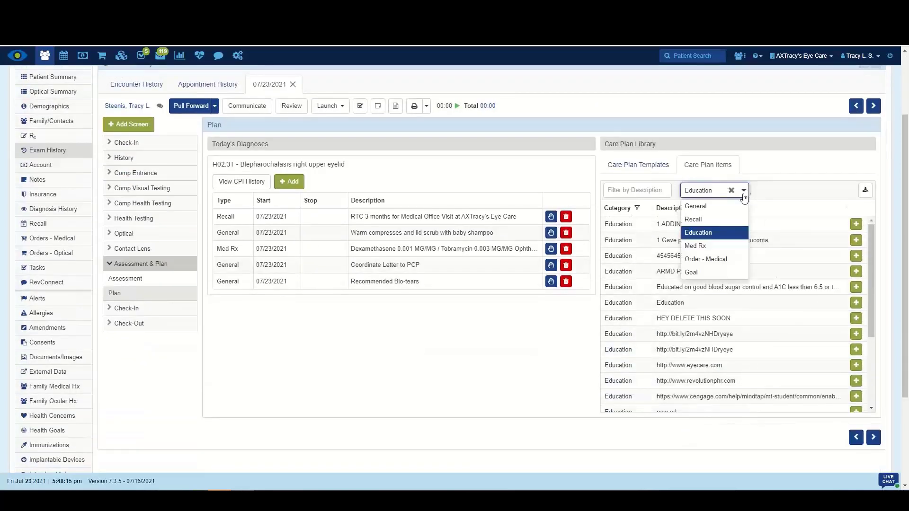
click(696, 245)
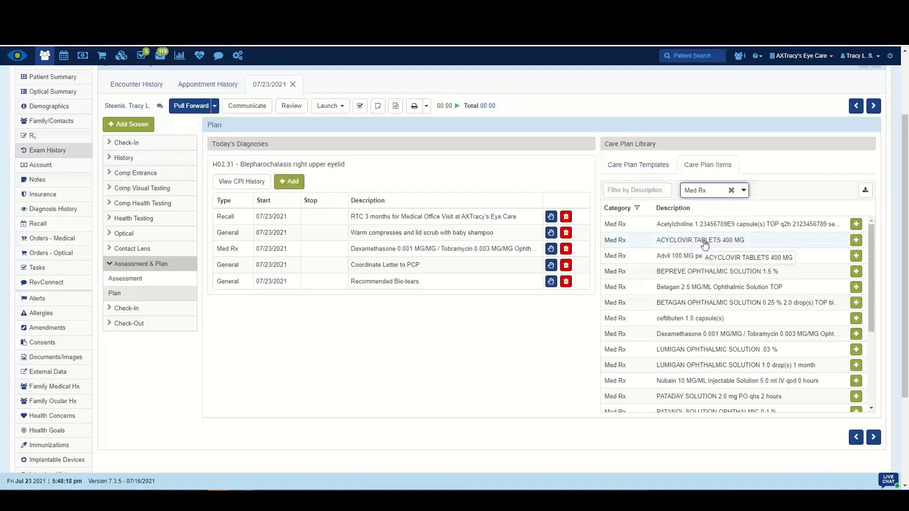
click(626, 164)
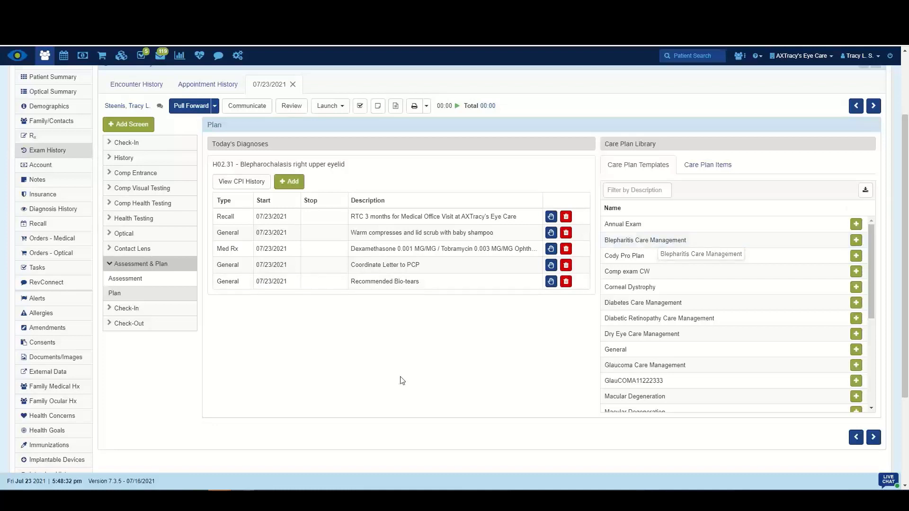
Delete the Dexamethasone / Tobramycin Med Rx care plan item from today's plan.
scroll(398, 379, up, 2)
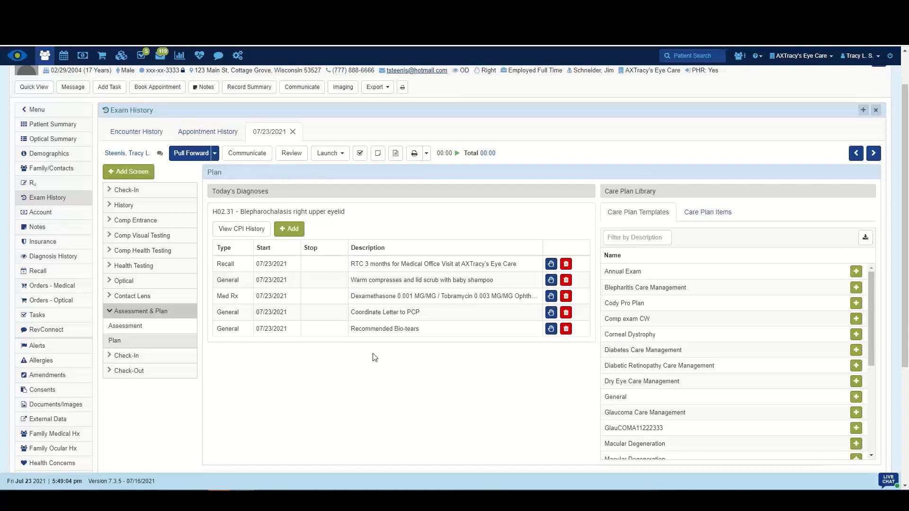
click(566, 297)
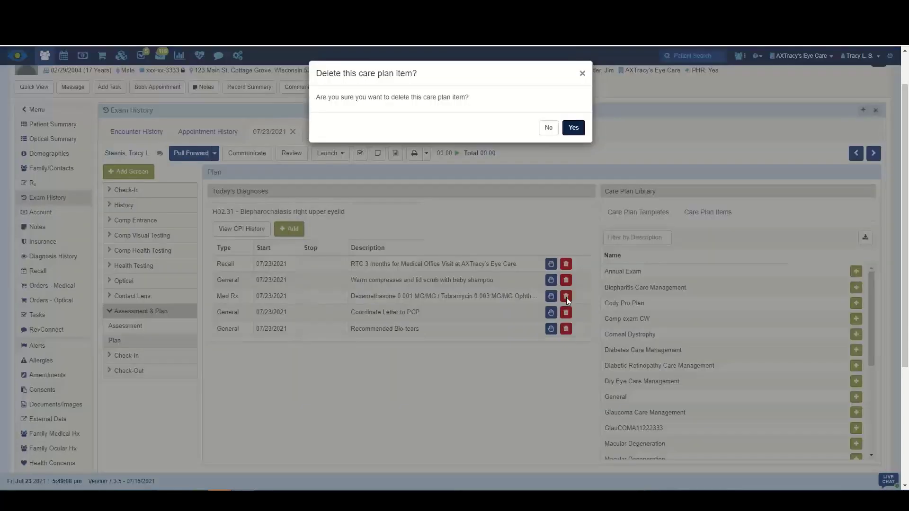
click(573, 129)
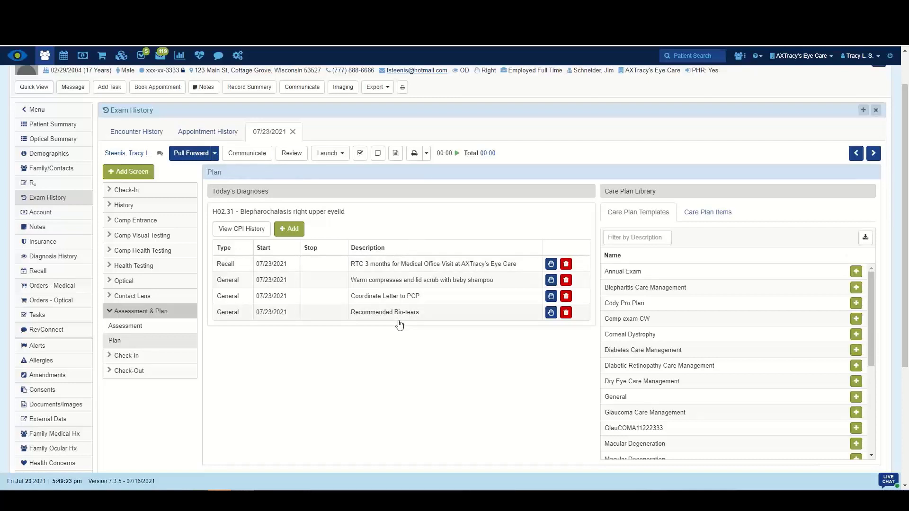
Add the Education item "1 Gave patient our handout on glaucoma" to the H02.31 blepharochalasis diagnosis.
click(714, 214)
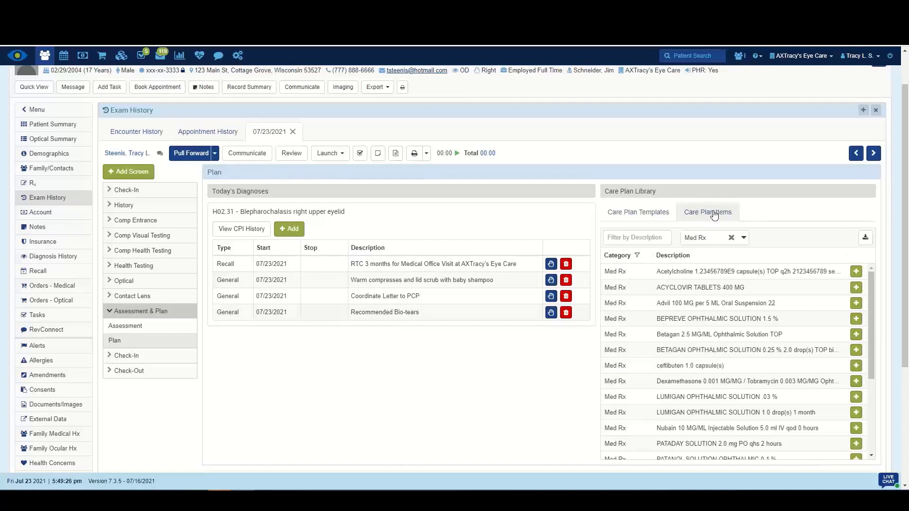
click(743, 238)
click(697, 280)
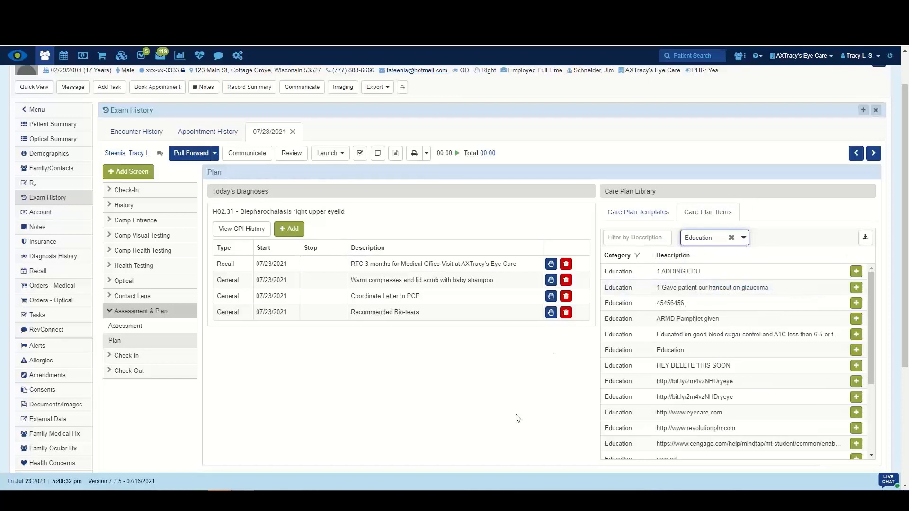
click(856, 287)
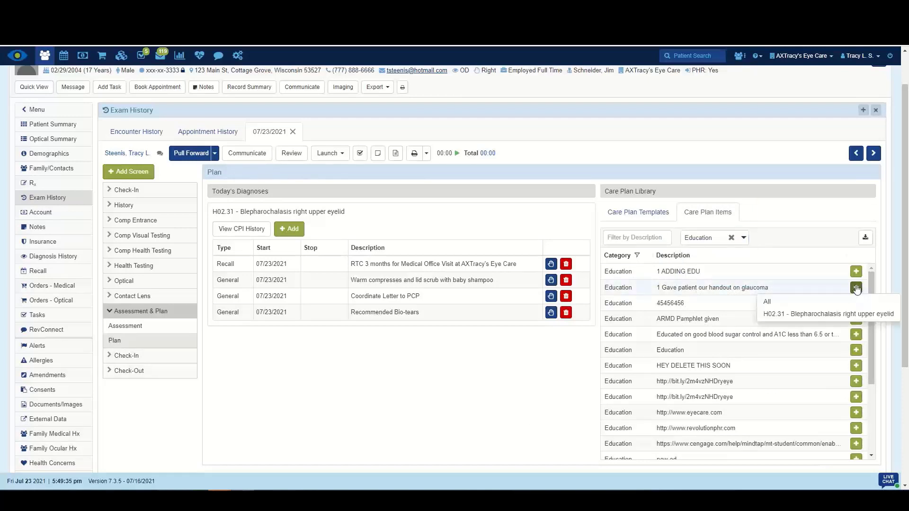
click(833, 314)
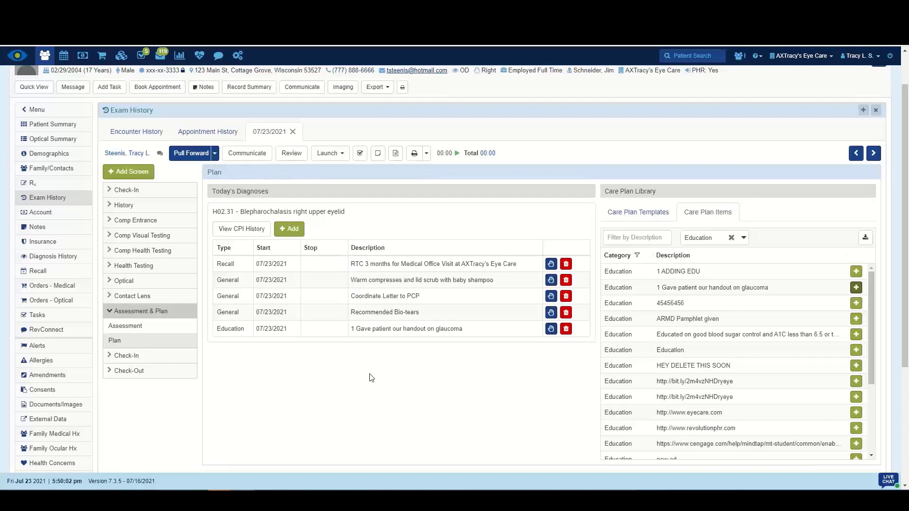
Add a new care plan item described as "Type a customer plan" to the diagnosis and save it.
click(289, 230)
text(Type a )
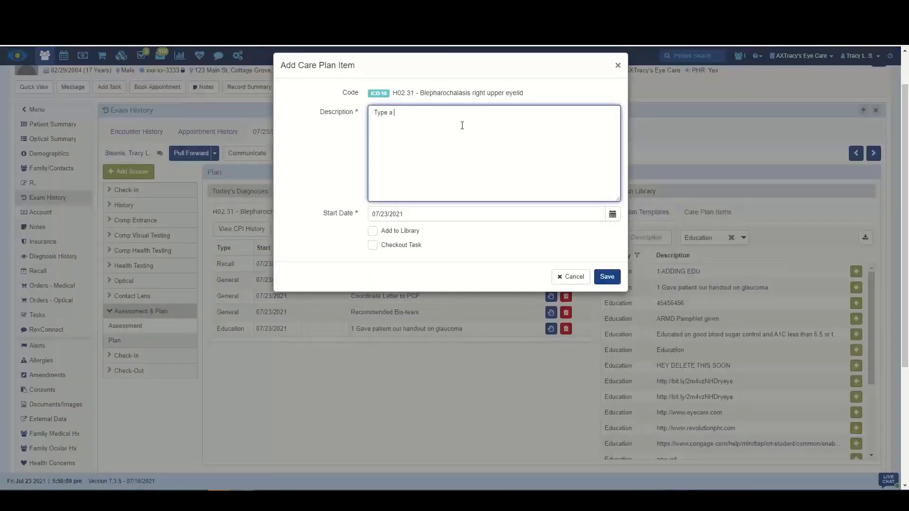
text(customer plan)
click(607, 276)
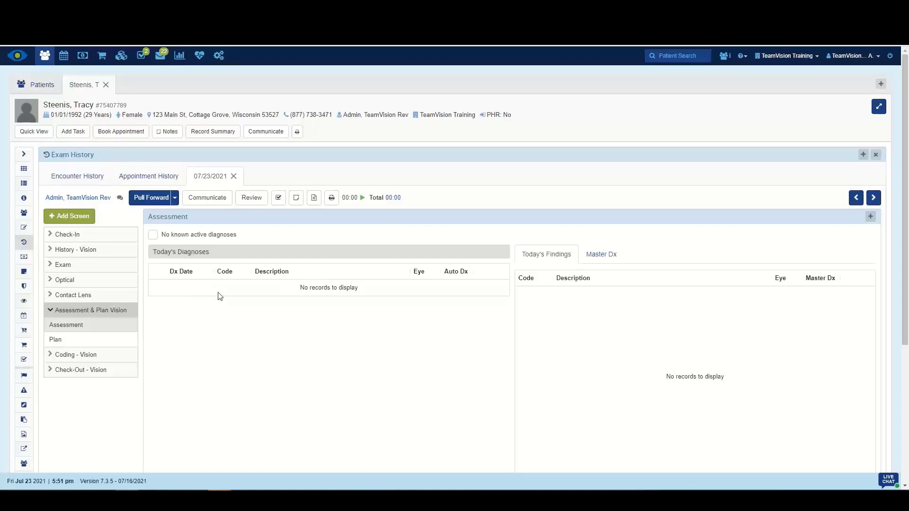
Enter the Final Refraction for both eyes: sphere -1.25, cyl -0.25, axis 180.
click(65, 266)
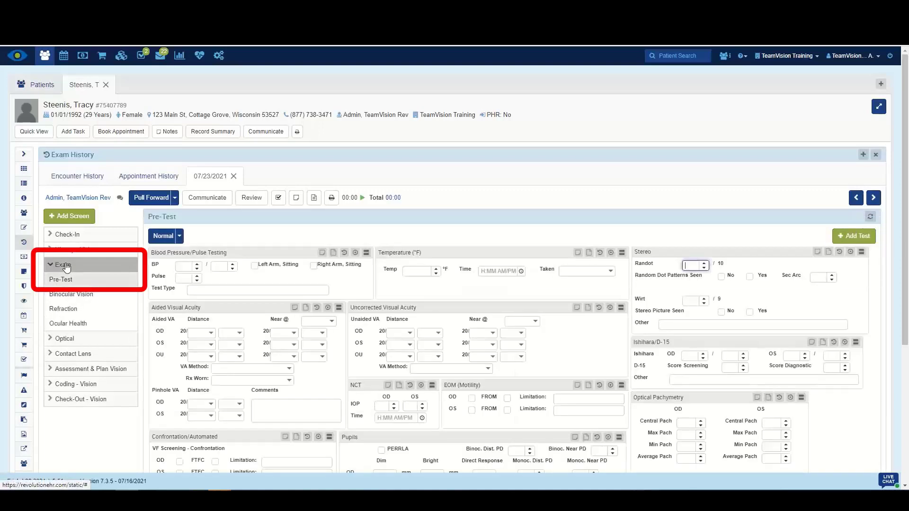
click(63, 309)
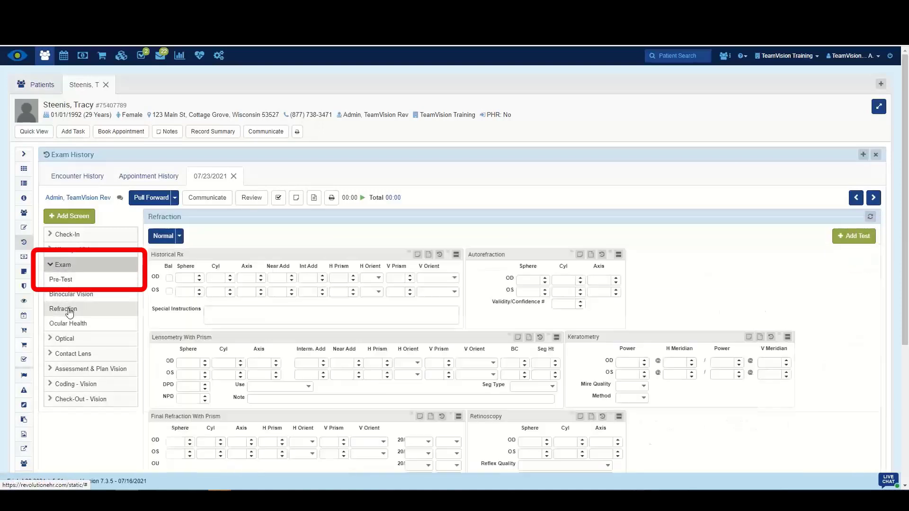
scroll(320, 400, down, 4)
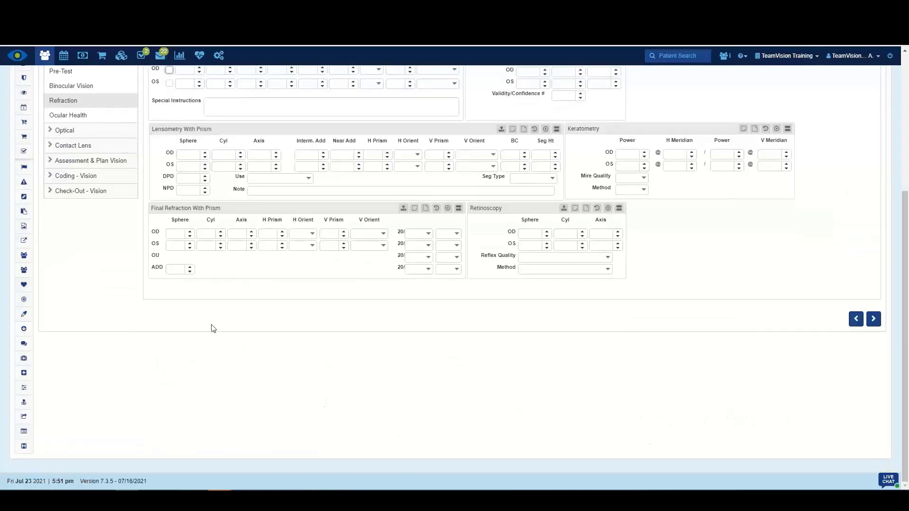
click(174, 235)
text(-1.25)
key(Tab)
text(-0.25)
key(Tab)
text(180)
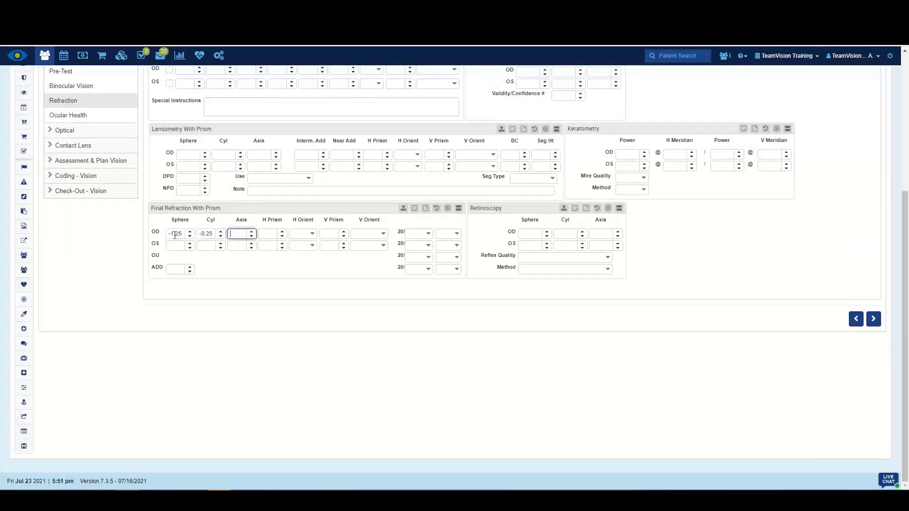
click(369, 354)
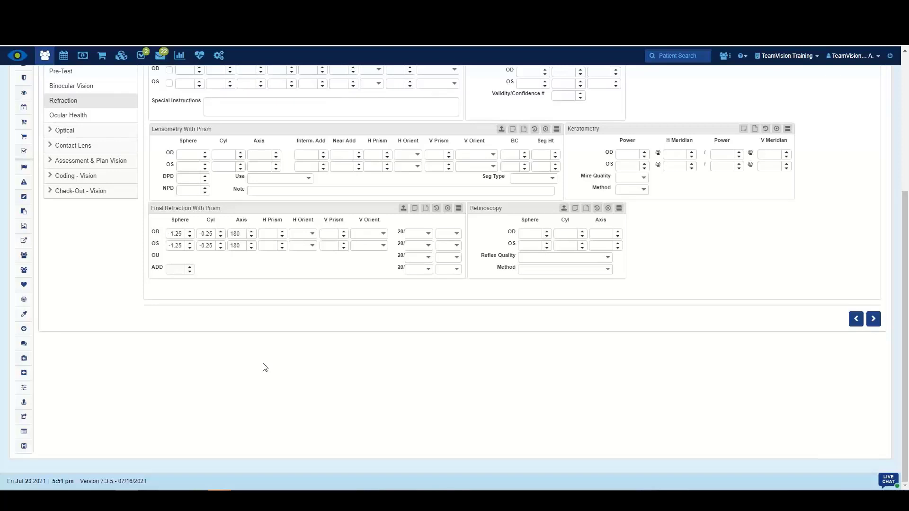
Open the Assessment screen to review today's findings.
click(51, 164)
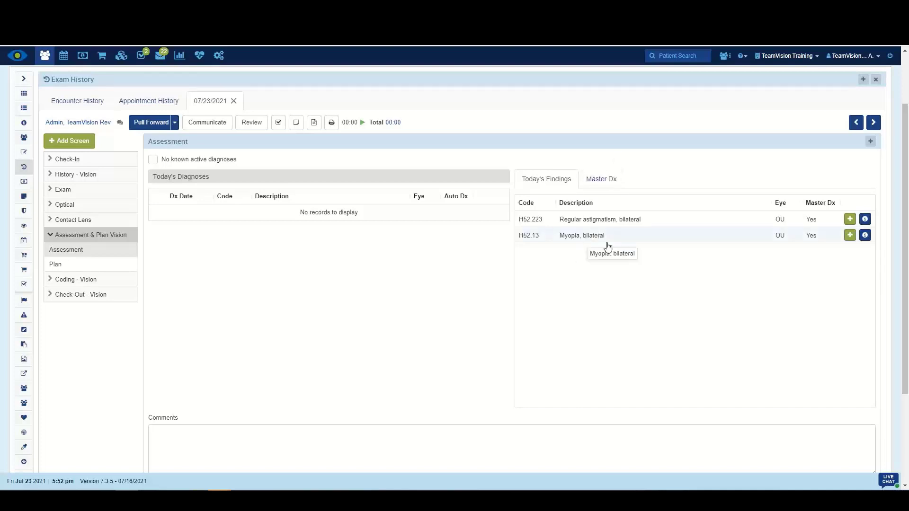
Add the H52.223 astigmatism and H52.13 myopia findings plus the E08.00 diabetes master diagnosis to today's diagnoses.
click(849, 220)
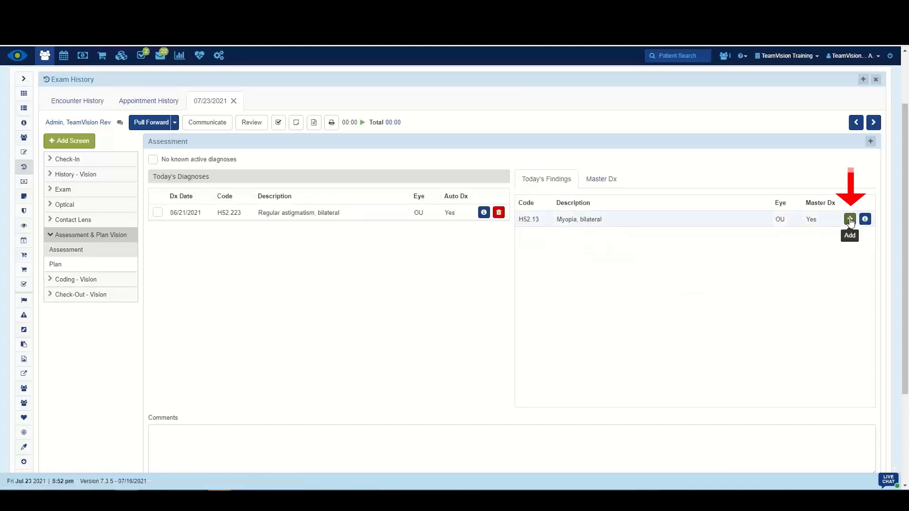
click(849, 220)
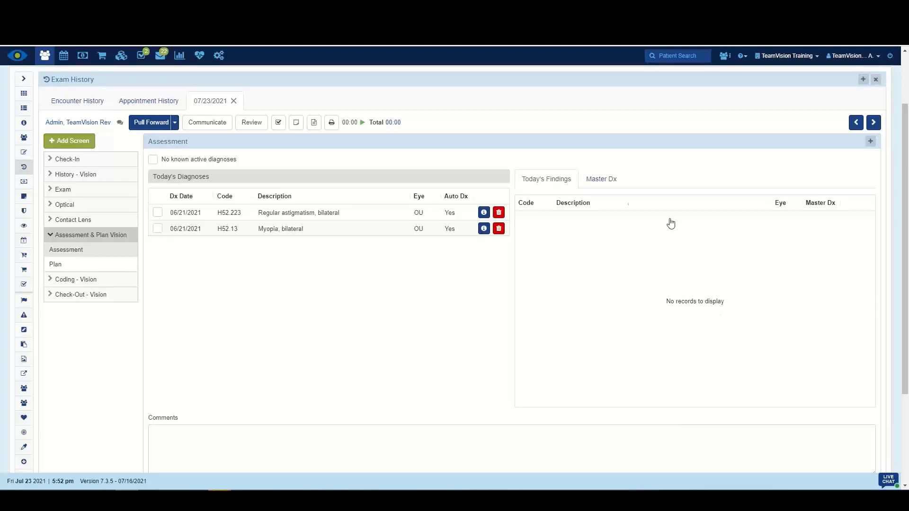
click(600, 183)
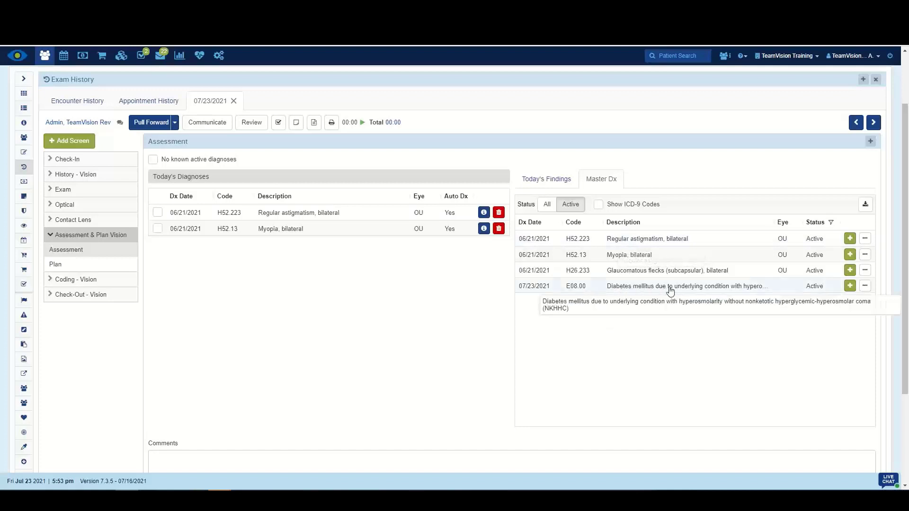
click(851, 289)
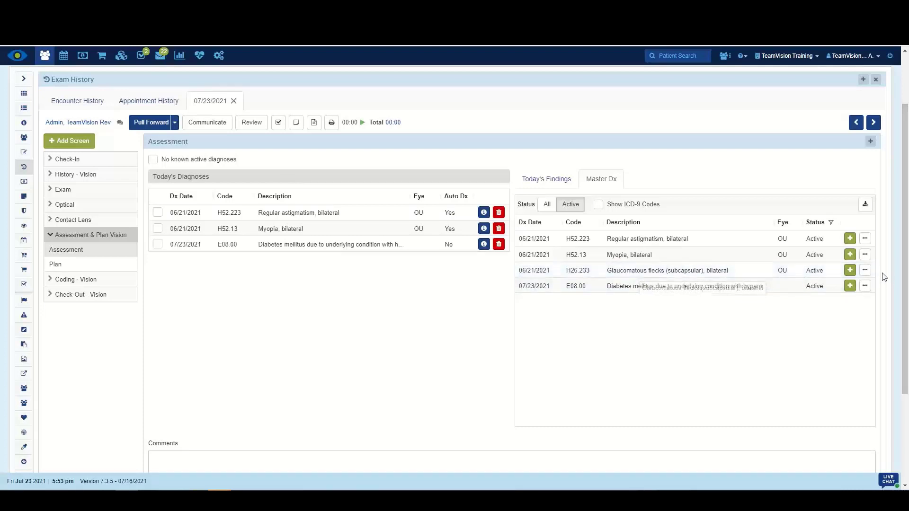
Resolve the H26.233 glaucomatous flecks master diagnosis with the comment "no longer valid".
click(865, 271)
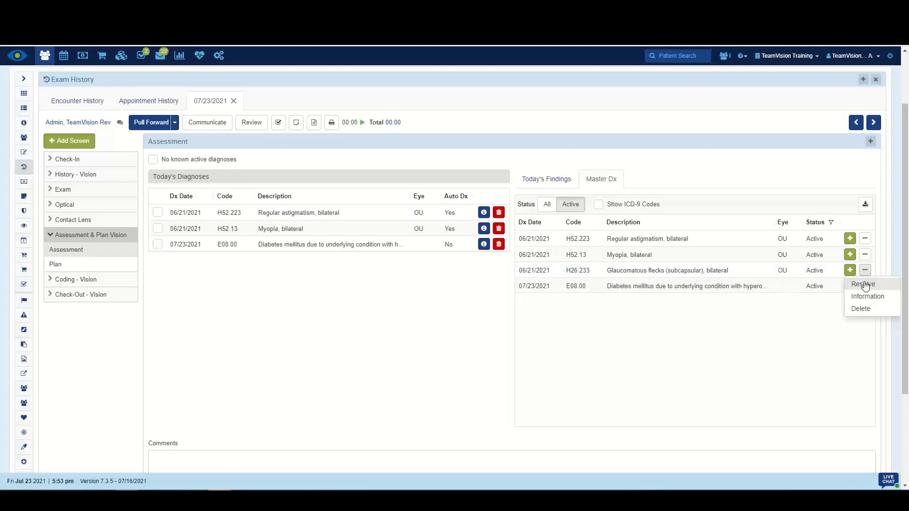
click(862, 284)
click(438, 145)
text(no longer val)
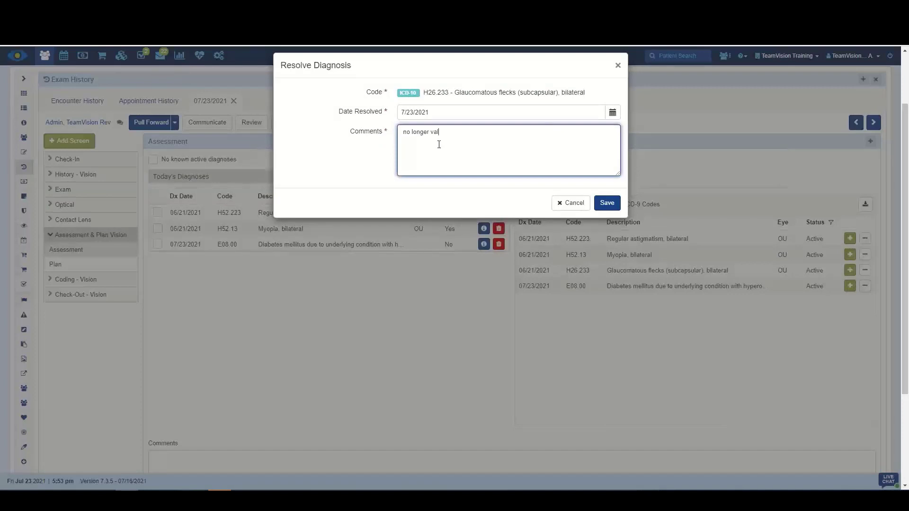
text(id)
click(607, 202)
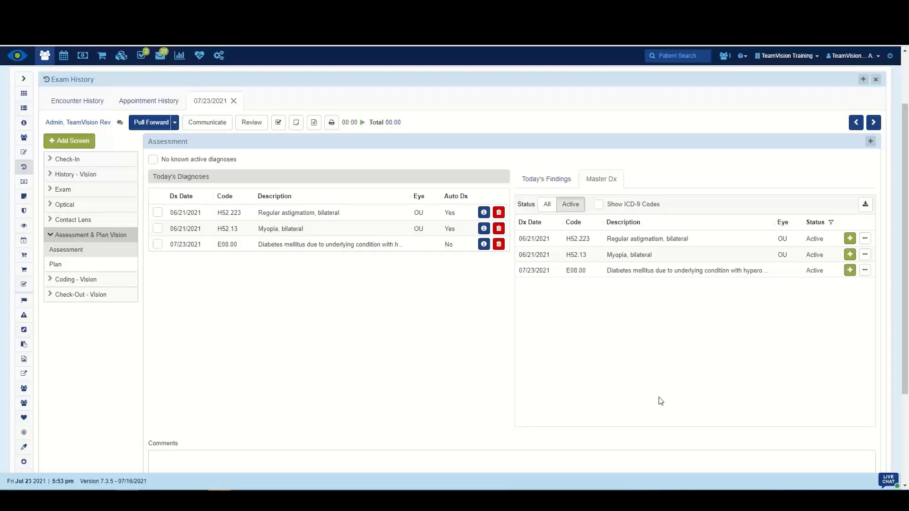
Switch the master diagnosis list between all and active statuses to compare them.
click(547, 207)
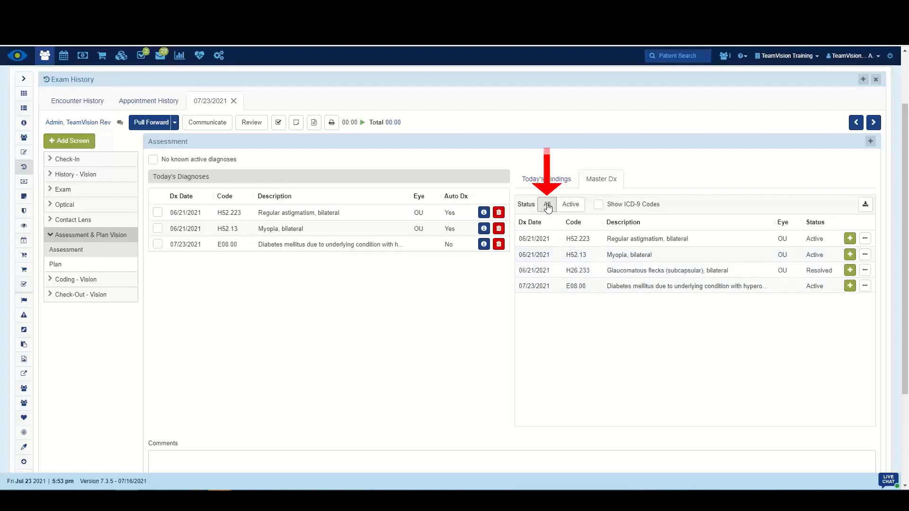
click(569, 207)
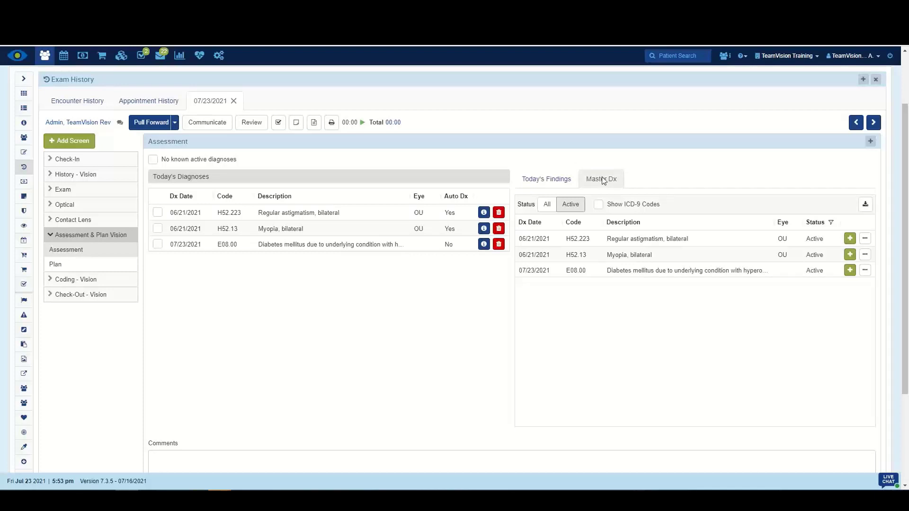
Add a new diagnosis H01.001 Unspecified blepharitis right upper eyelid and save it.
click(870, 143)
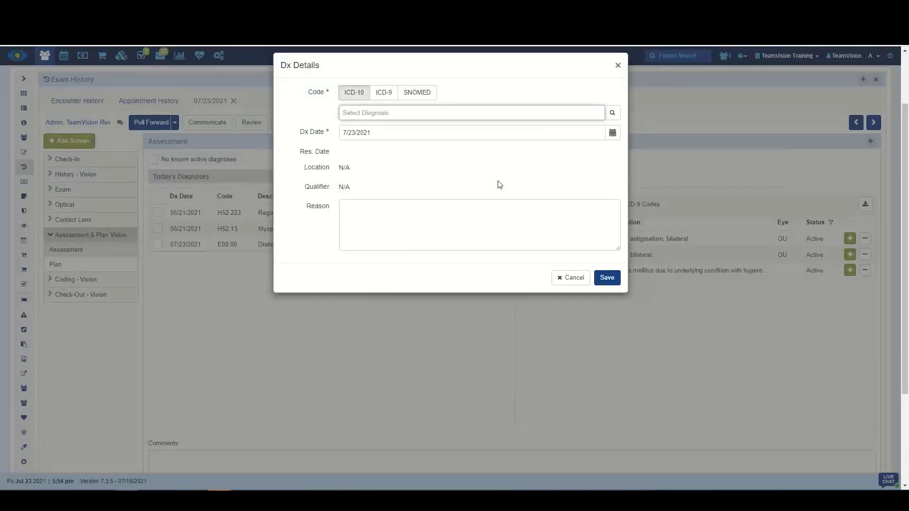
text(H01.001)
click(424, 147)
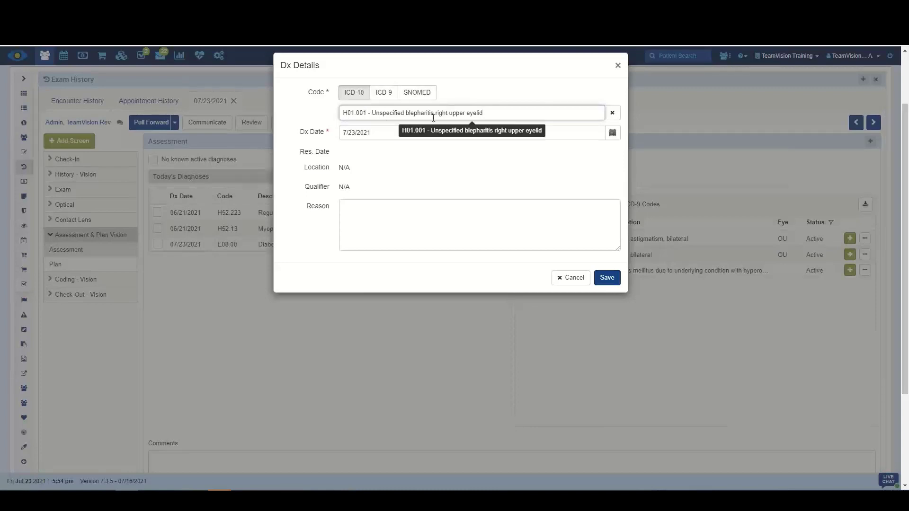
click(609, 282)
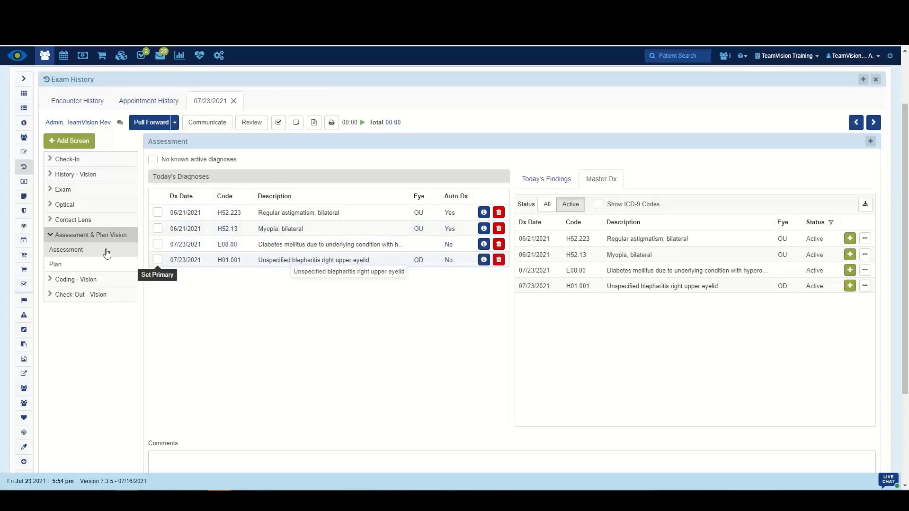
Open the Plan screen and inspect the Add Care Plan Item dialog for H52.223 without saving.
click(95, 264)
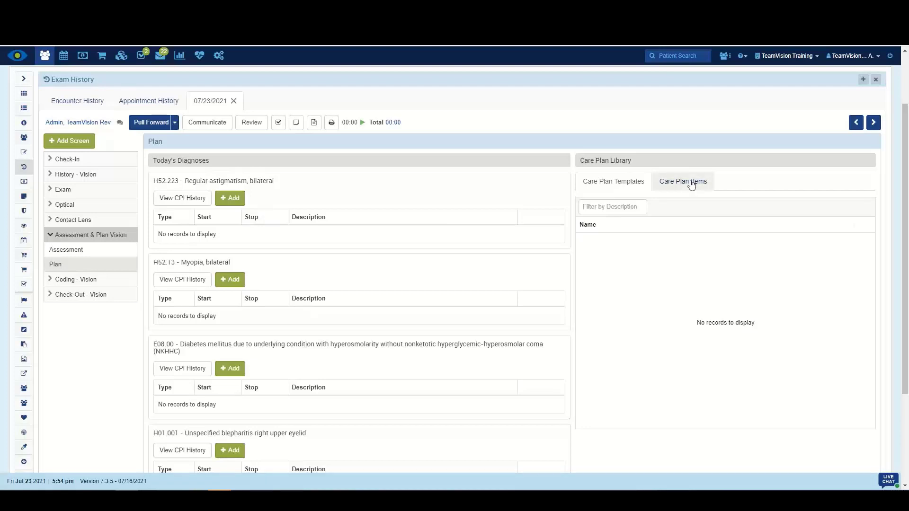
click(229, 199)
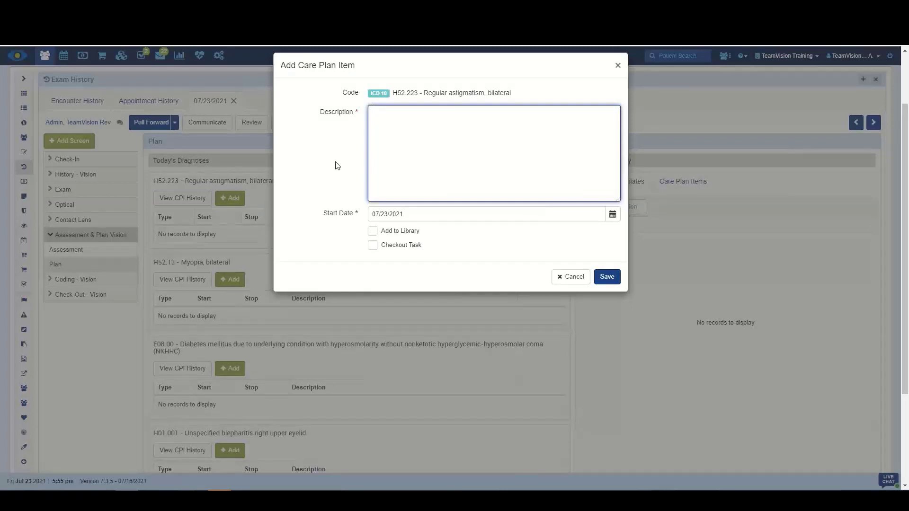
click(573, 279)
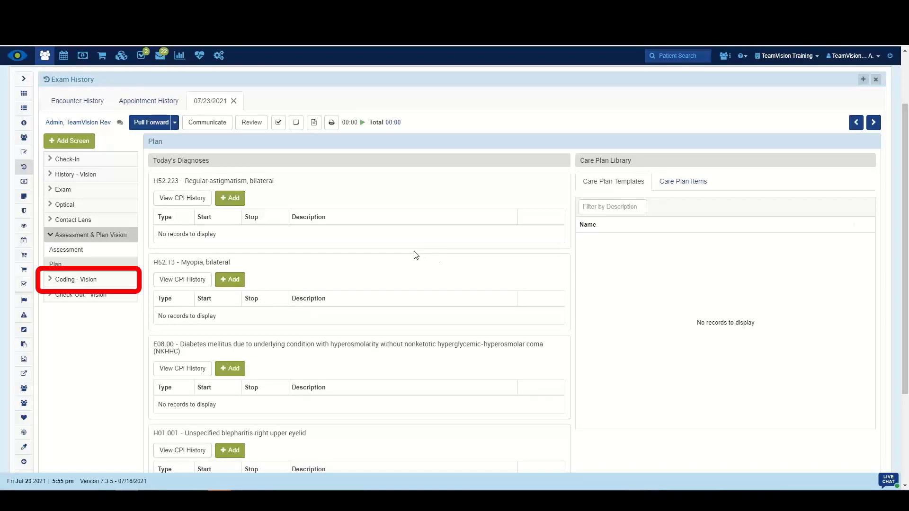
Open Coding and add the 92310 CL New Fit Multi-Focal and 92014 COMP. OPHTH. SERVICE, EST PT services.
click(66, 279)
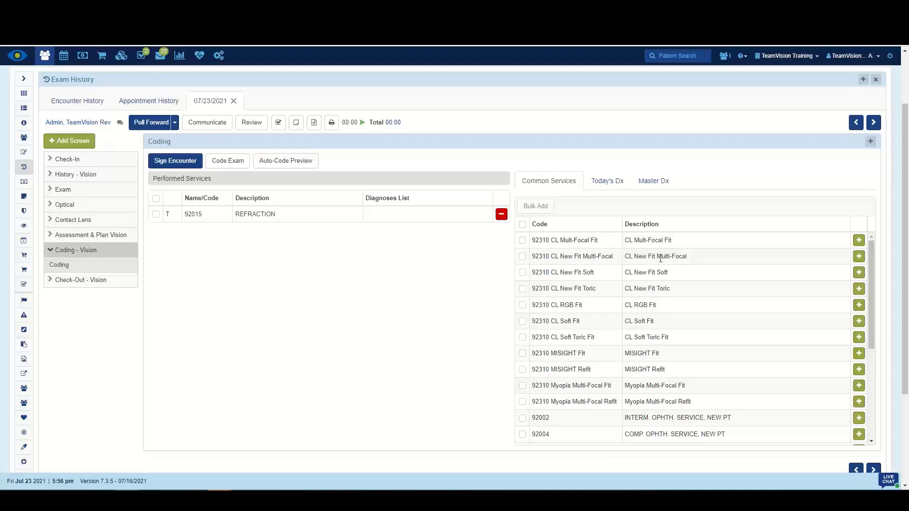
click(859, 256)
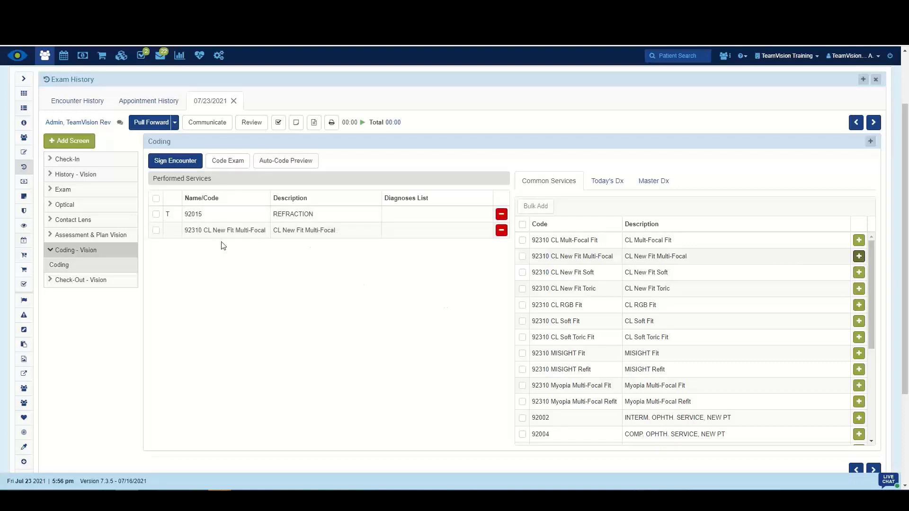
scroll(663, 341, down, 1)
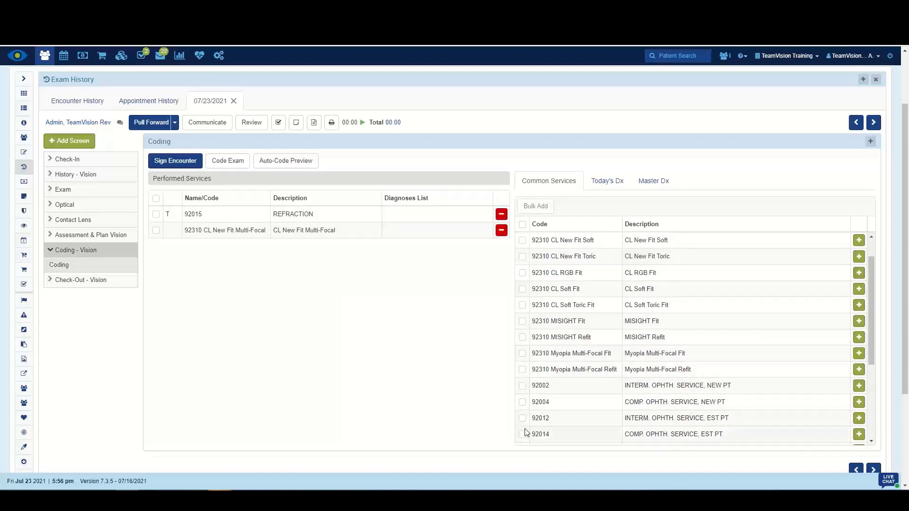
click(859, 434)
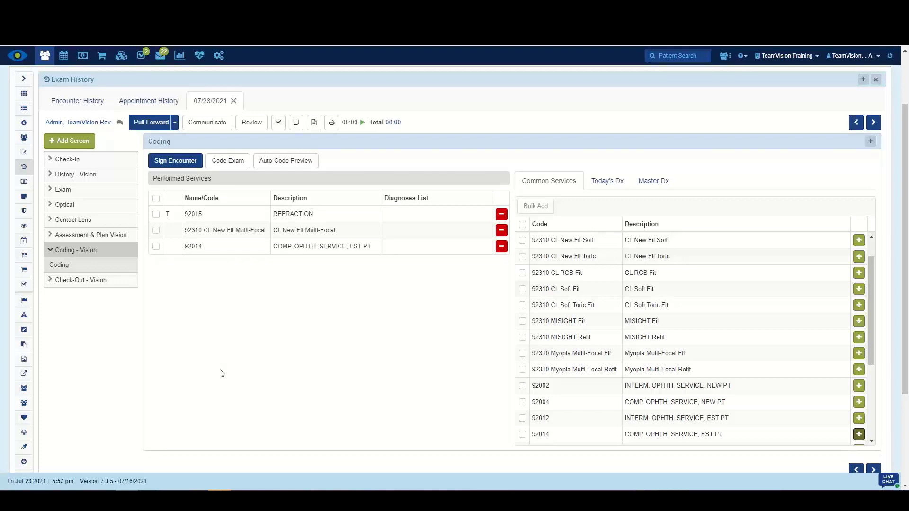
Search services for "goni" and add 92020 GONIOSCOPY to the performed services.
click(871, 142)
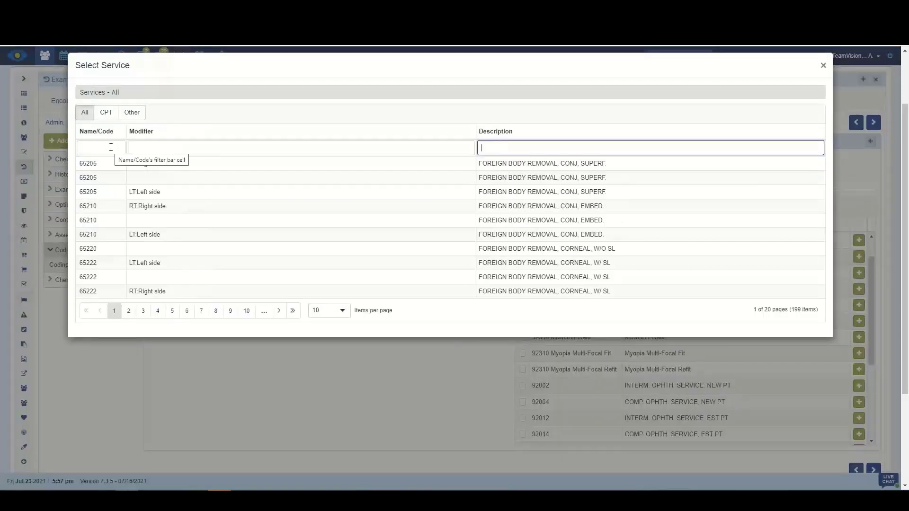
click(114, 147)
text(goni)
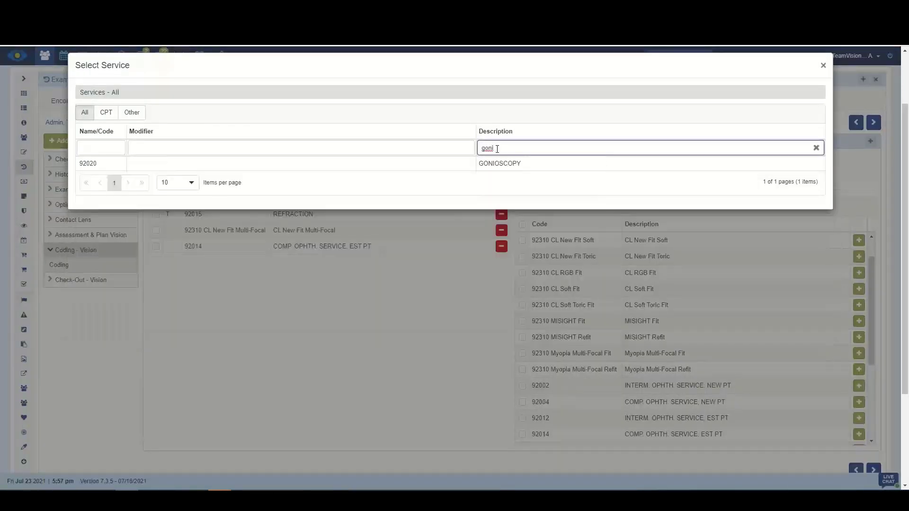
click(490, 165)
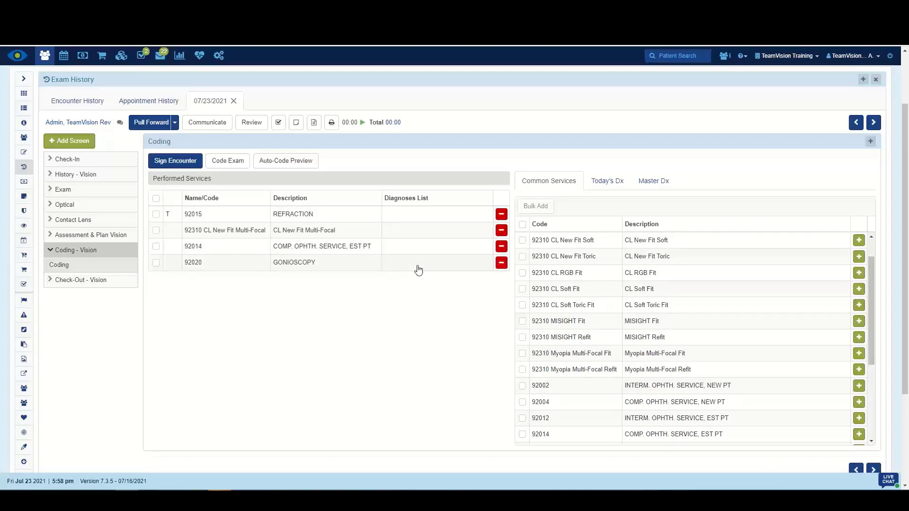
Link all of today's diagnoses to the 92014 service with Bulk Add.
click(612, 182)
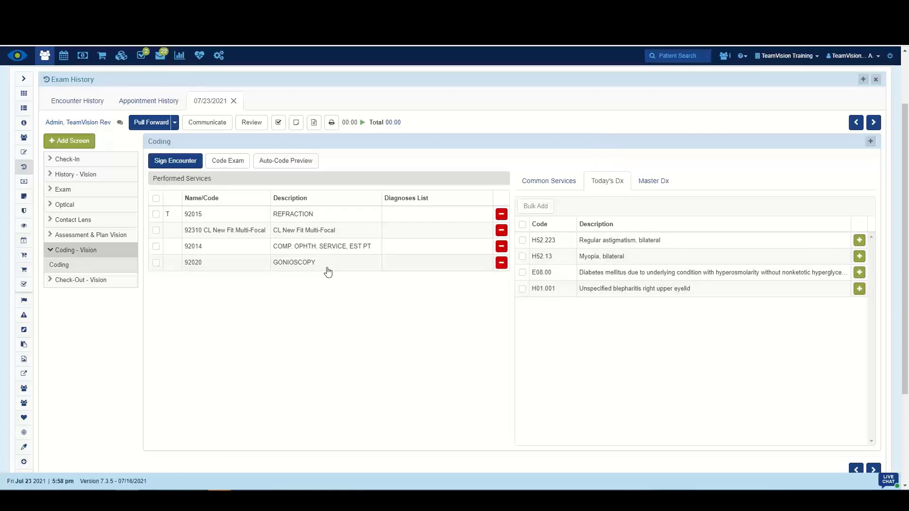
click(522, 225)
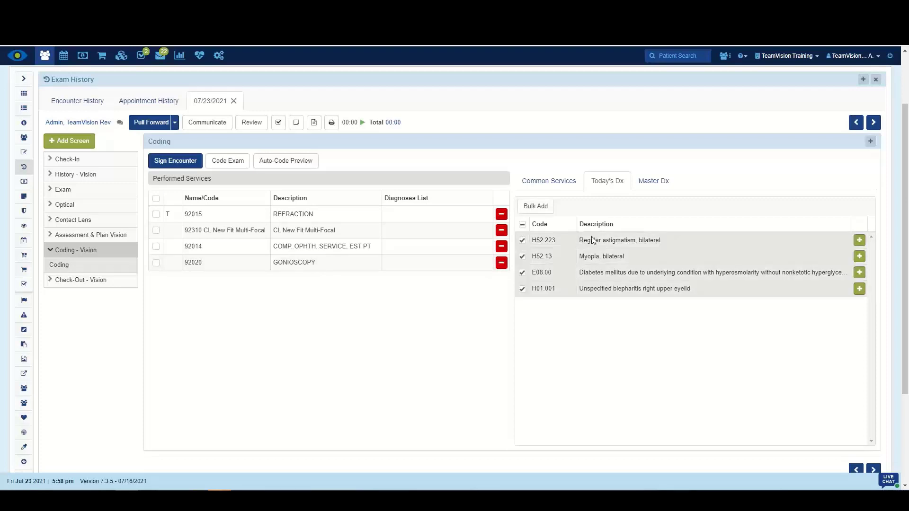
click(539, 209)
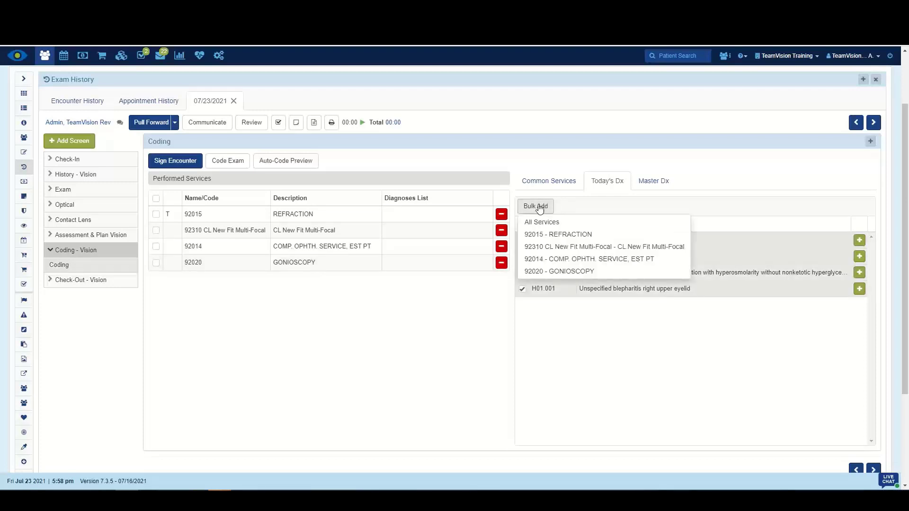
click(563, 259)
Link the H52.223 and H52.13 diagnoses to the 92015 REFRACTION service.
click(522, 241)
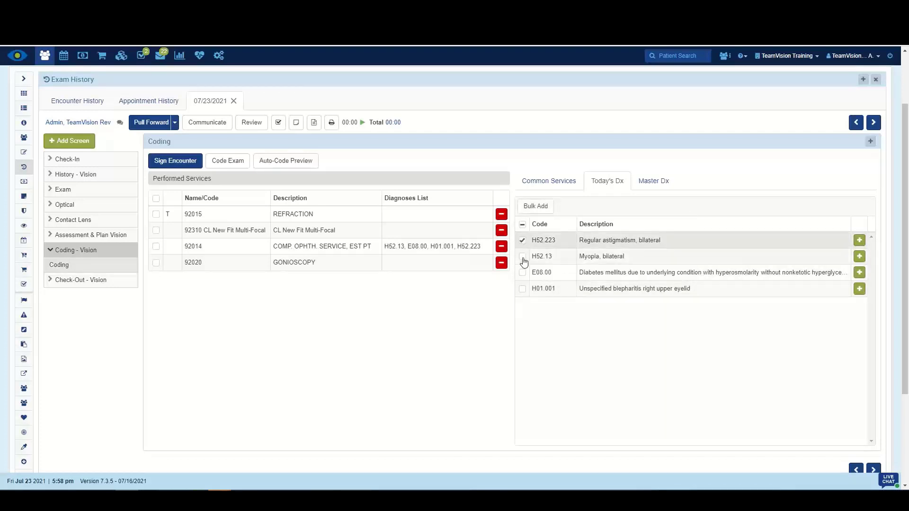
click(522, 257)
click(533, 208)
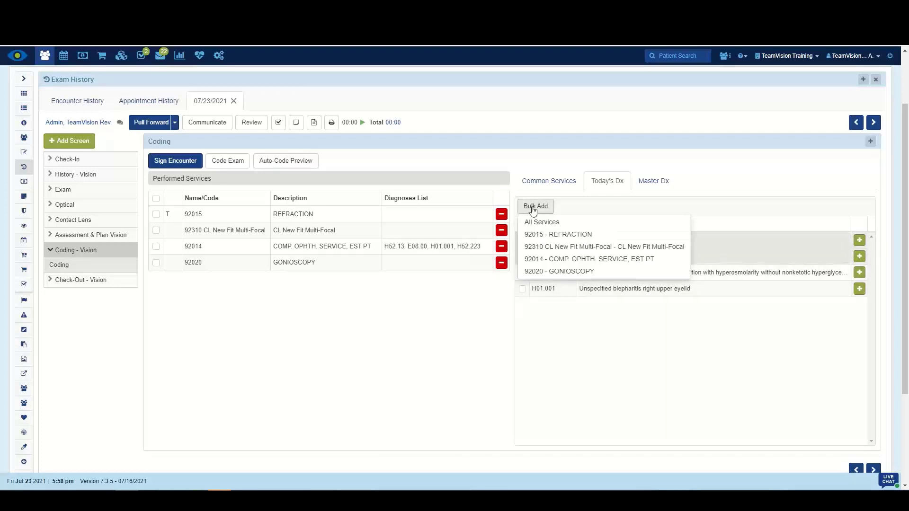
click(564, 234)
Link the H52.223 and H52.13 diagnoses to the 92310 CL New Fit Multi-Focal service.
click(522, 241)
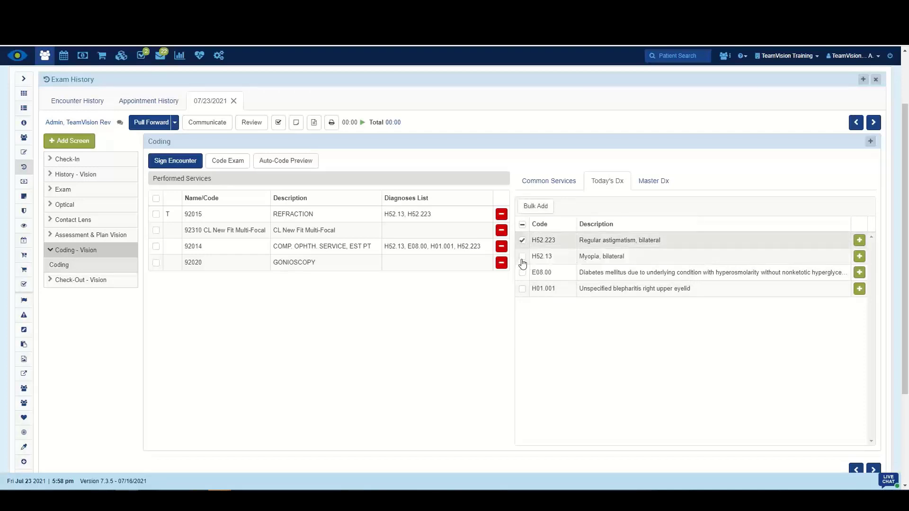
click(522, 257)
click(532, 206)
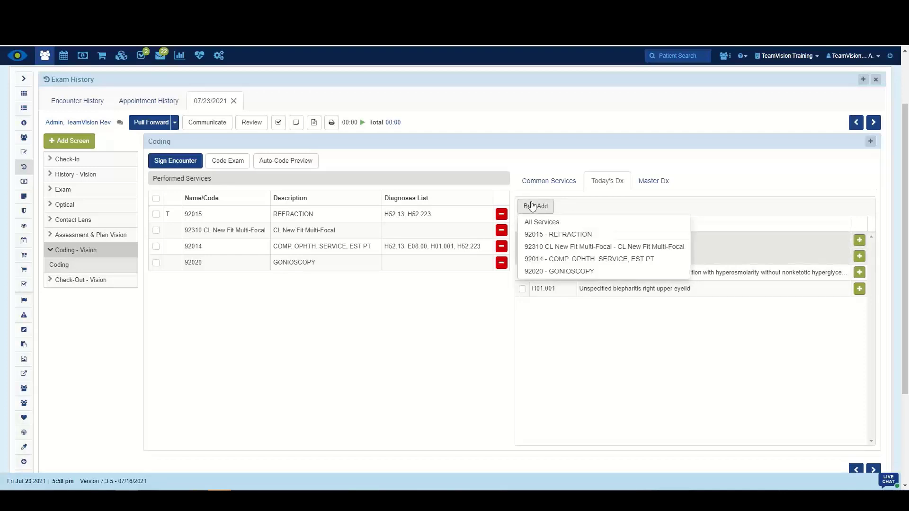
click(540, 246)
Link the H01.001 blepharitis diagnosis to the 92020 GONIOSCOPY service.
click(522, 289)
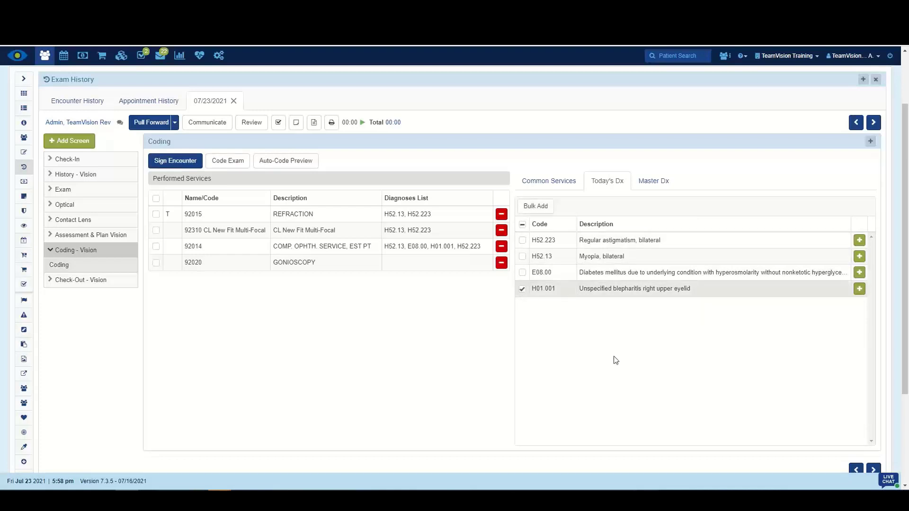
click(548, 208)
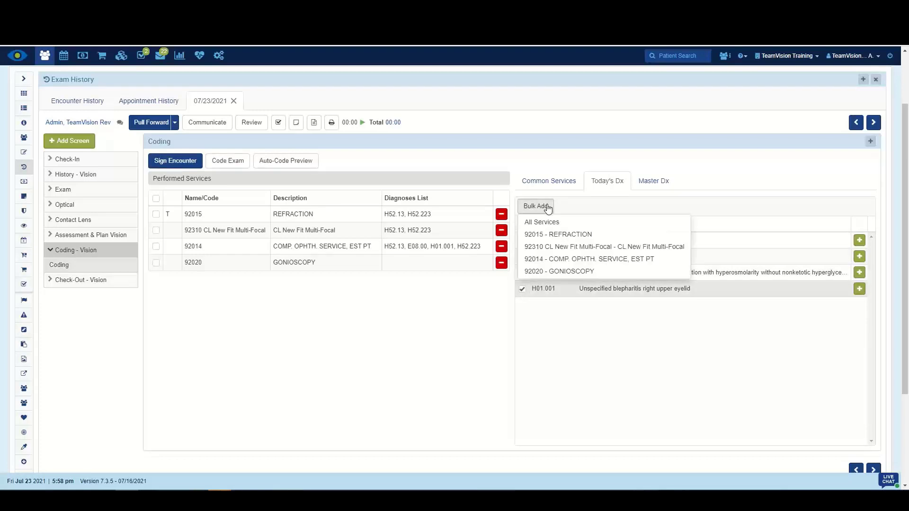
click(558, 271)
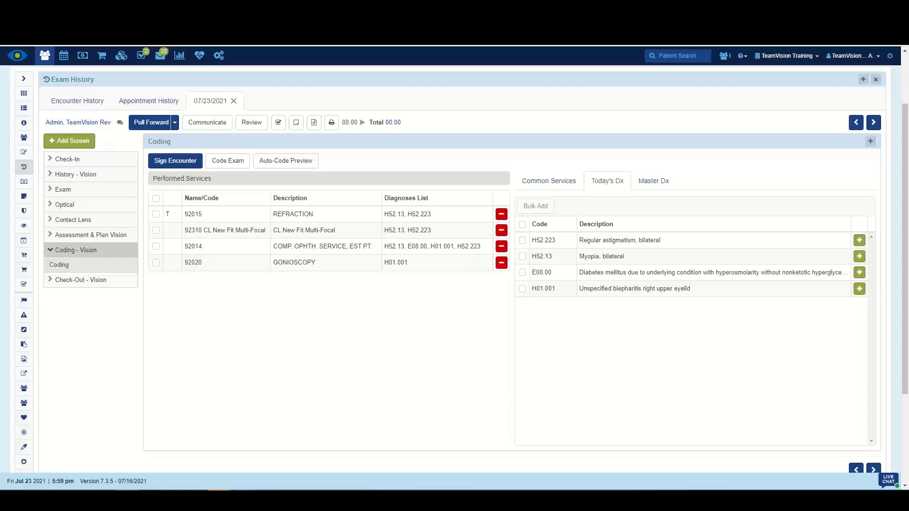
mouse_move(243, 495)
click(242, 459)
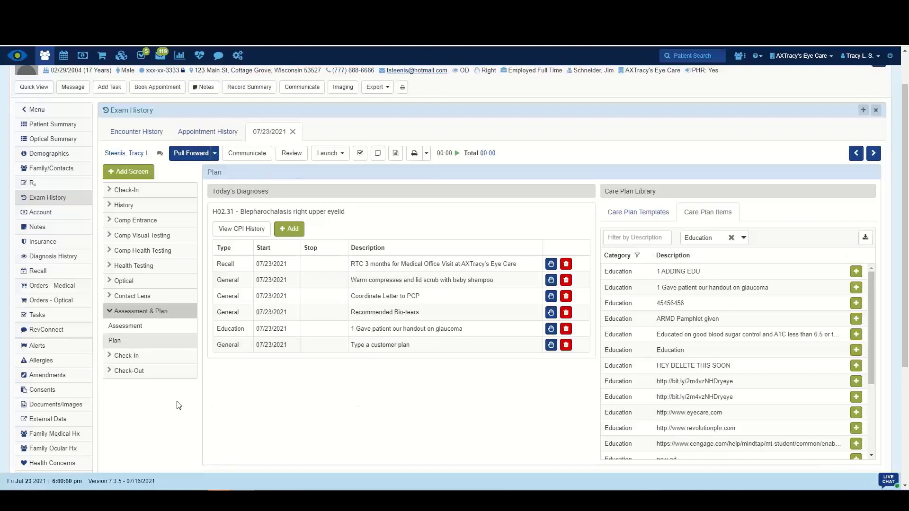
Browse the Check-Out tasks and the Comp Health Testing Biomicroscope Eval screen.
click(117, 376)
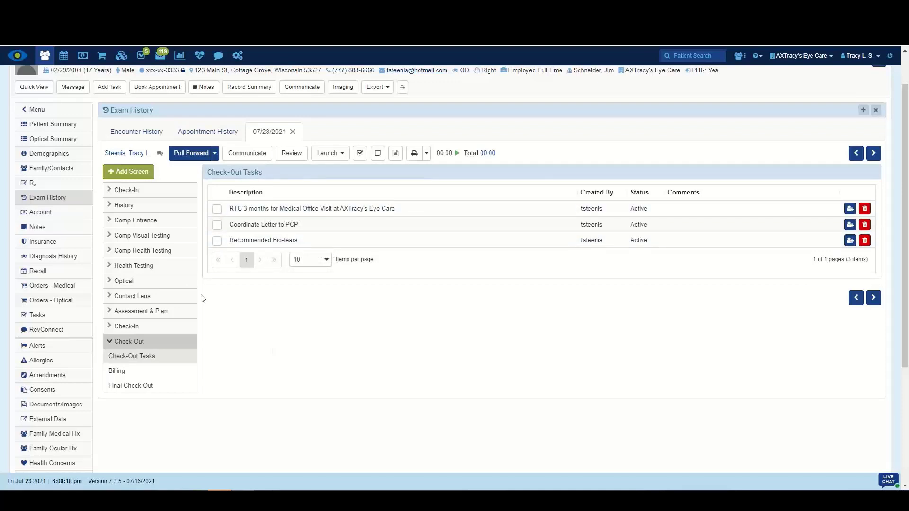
click(150, 251)
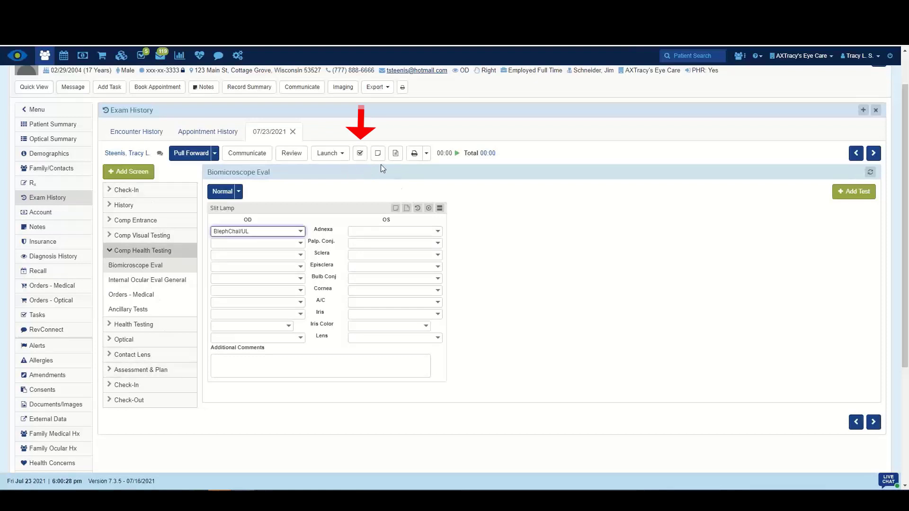
Add a checkout task with the description 'Give patient the x-ray copy'.
click(360, 154)
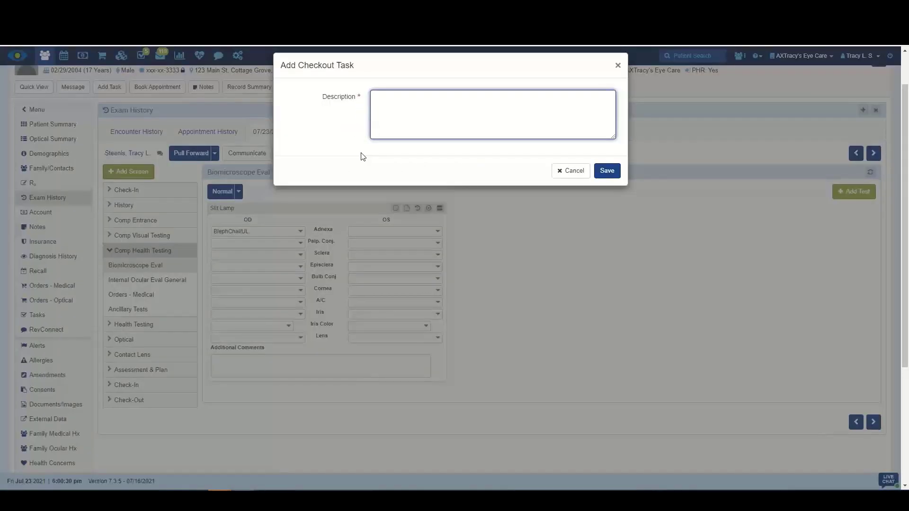
text(Give patient the )
text(x-ray copy)
click(606, 173)
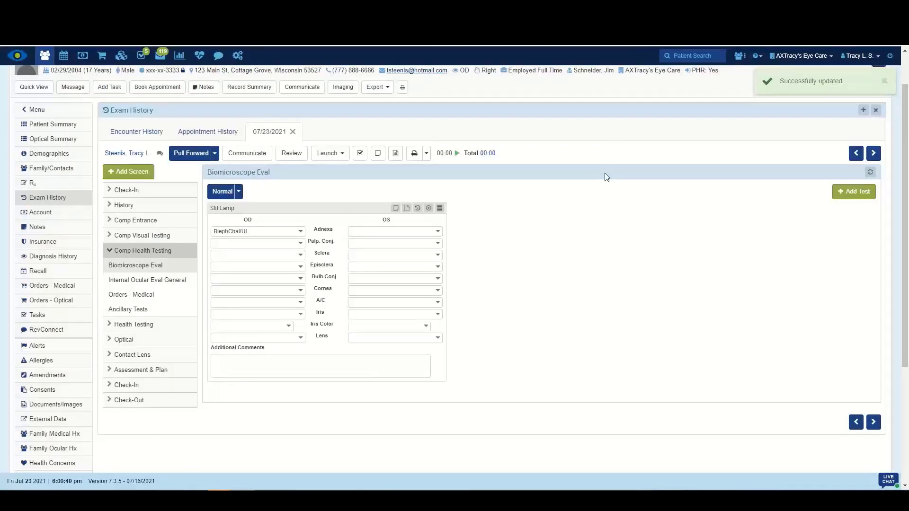
click(119, 402)
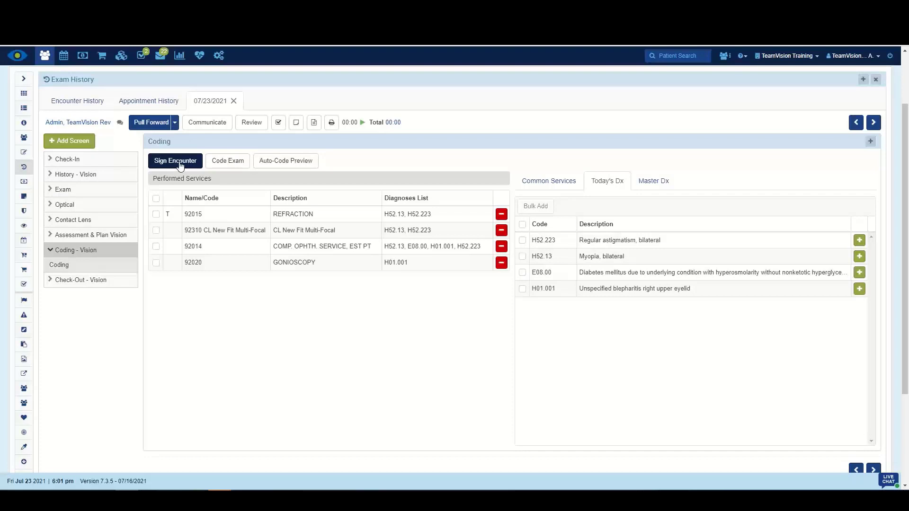
click(72, 124)
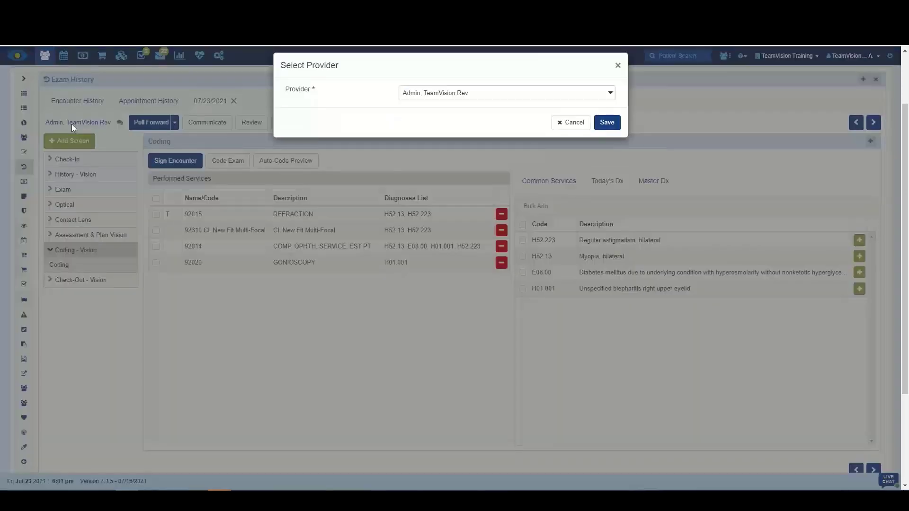
click(512, 94)
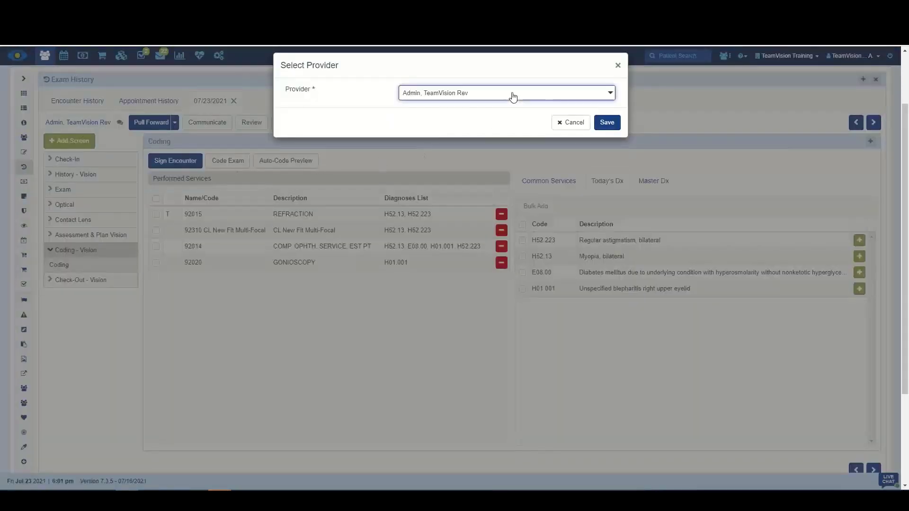
click(330, 126)
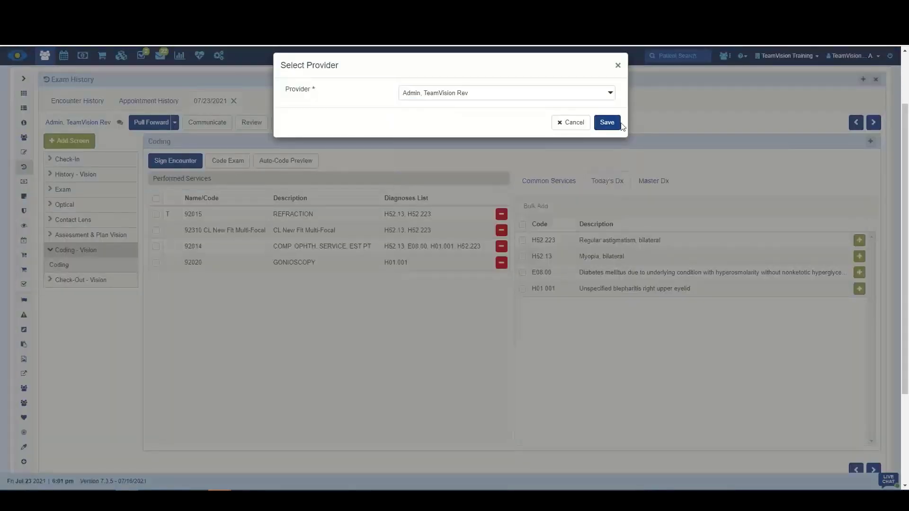
click(568, 122)
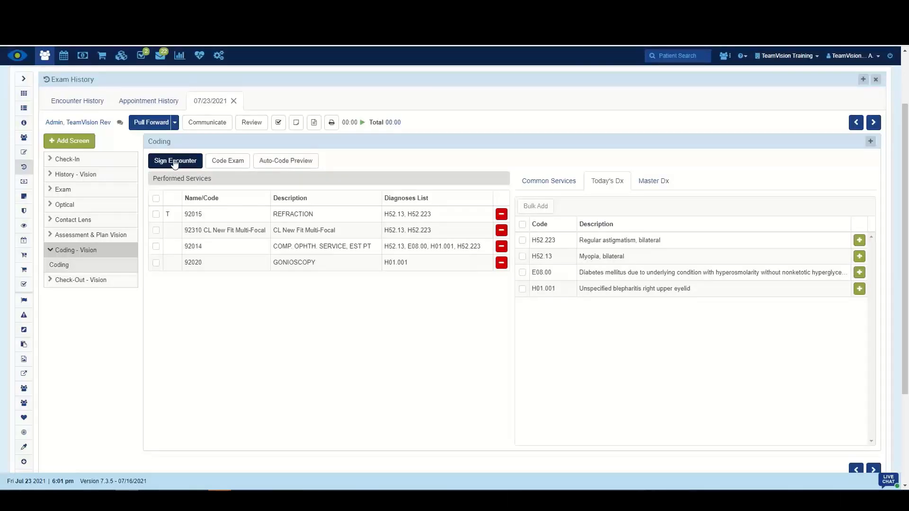
Sign the encounter from the Coding screen by re-entering the account password.
click(175, 161)
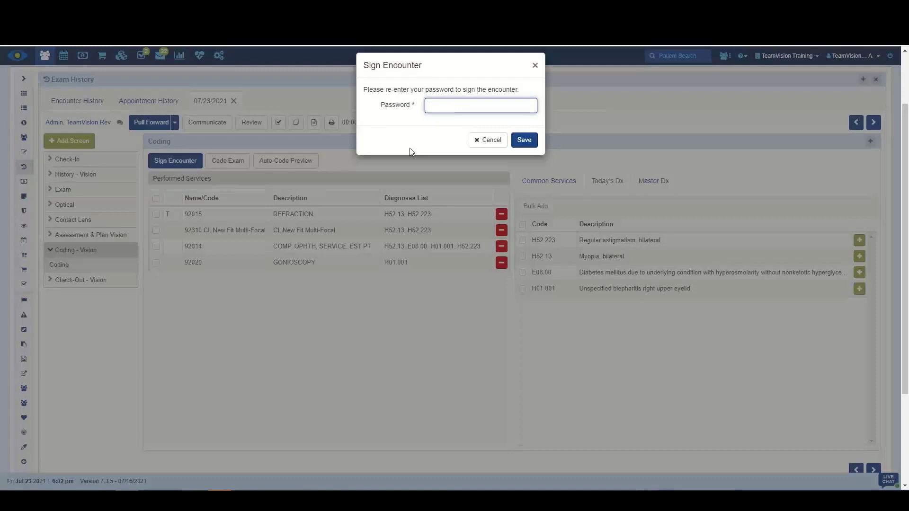
text(••••••••••)
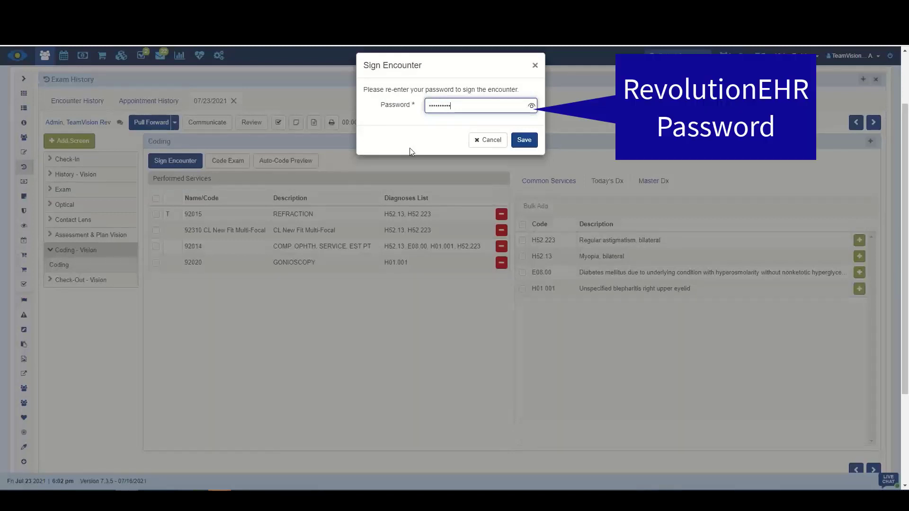
click(526, 140)
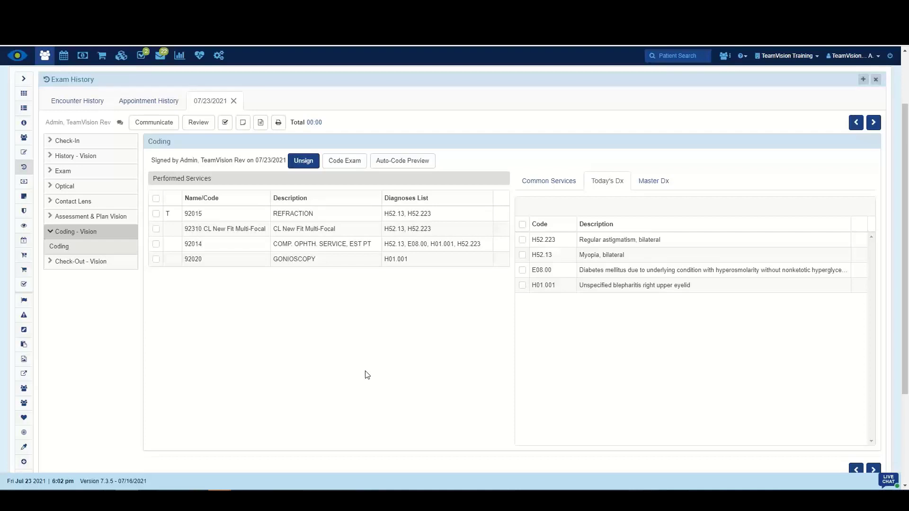
Reopen the signed encounter and browse its Exam Pre-Test screen.
click(233, 101)
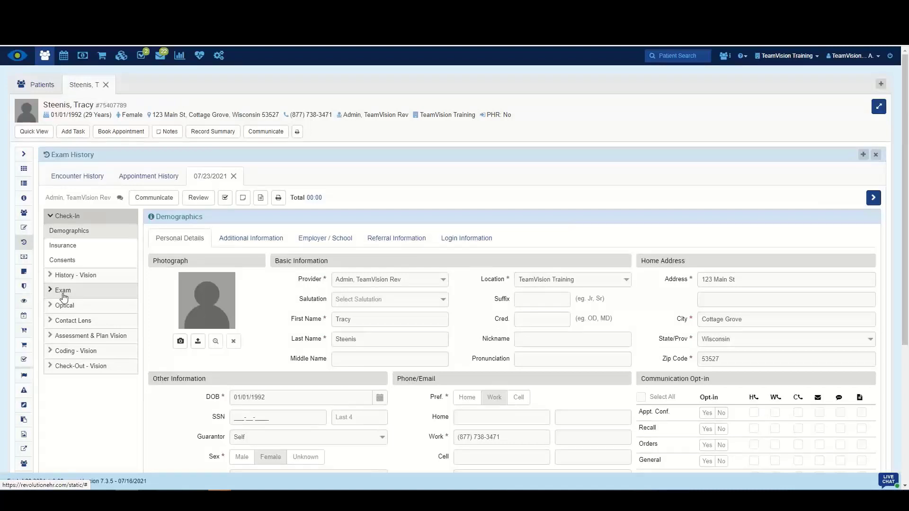
click(63, 294)
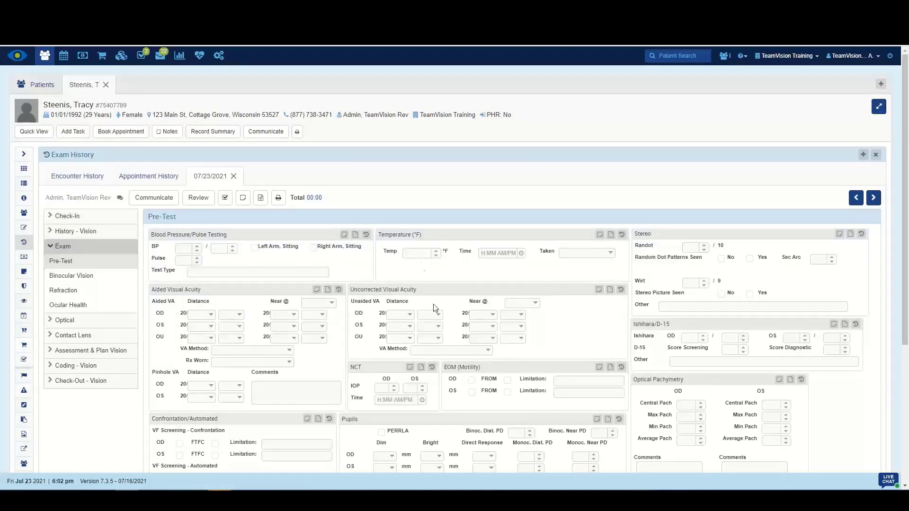
scroll(398, 385, down, 5)
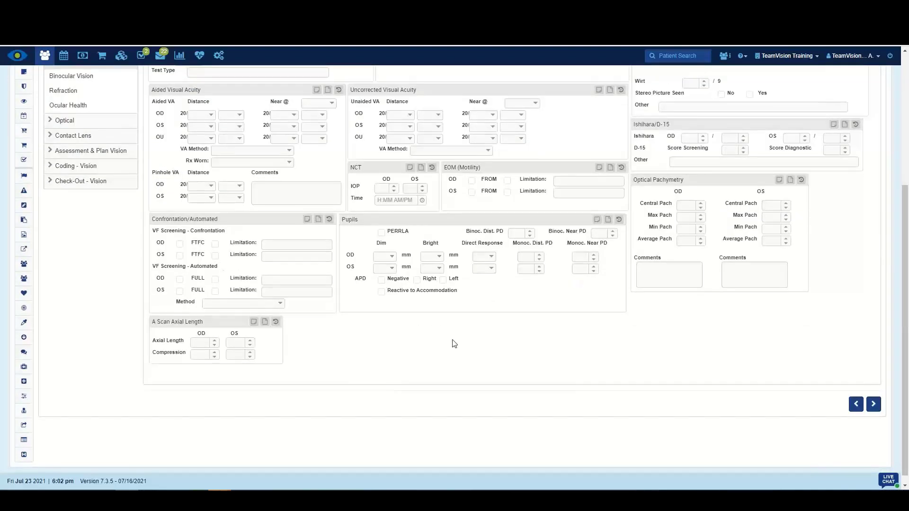
scroll(454, 344, up, 3)
scroll(453, 344, up, 2)
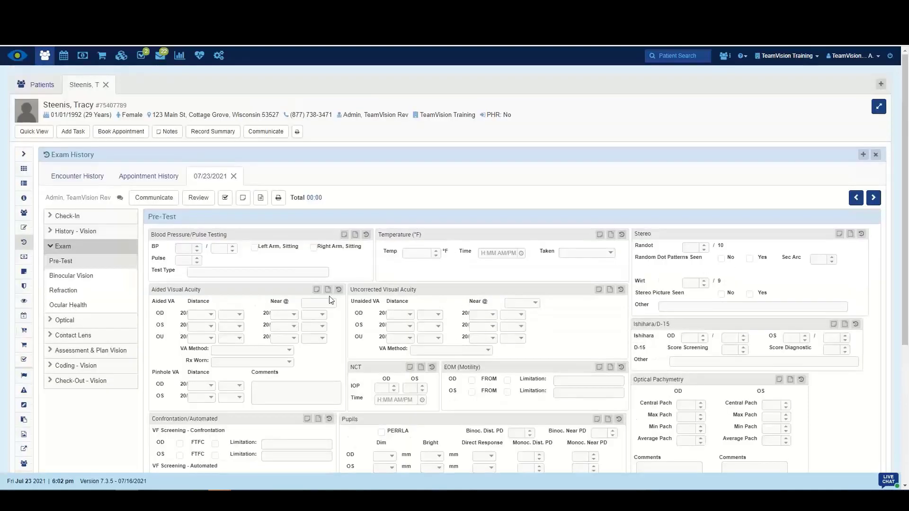
Unsign the encounter from the Coding screen, entering the account password and the reason 'forgot xyz'.
click(86, 366)
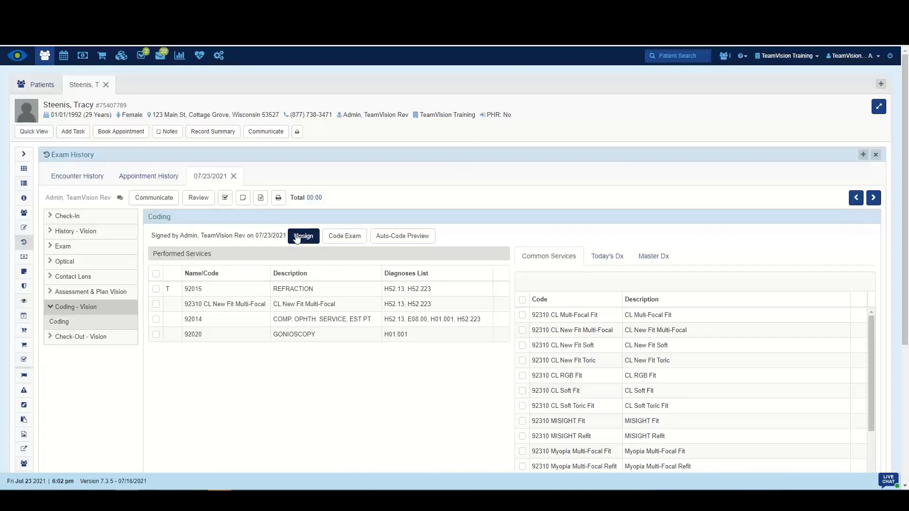
click(297, 238)
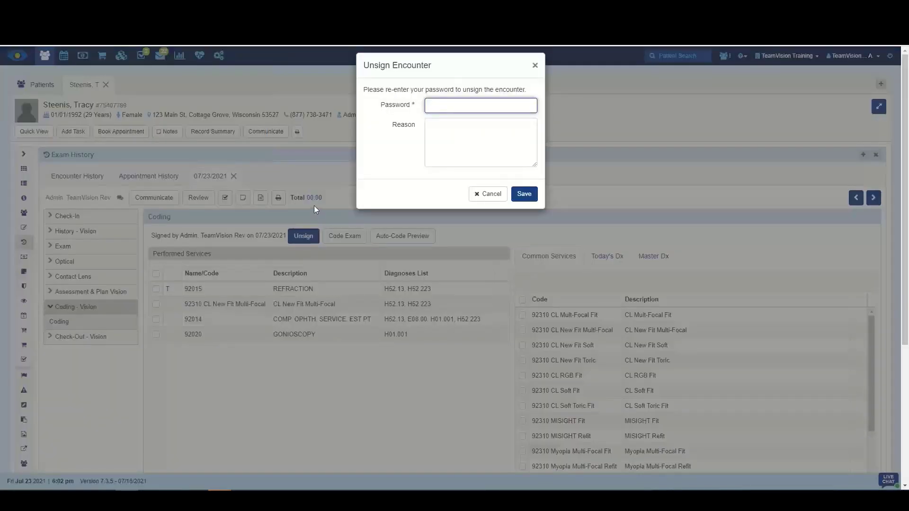
text(••••••••••)
click(467, 145)
text(forgot xyz)
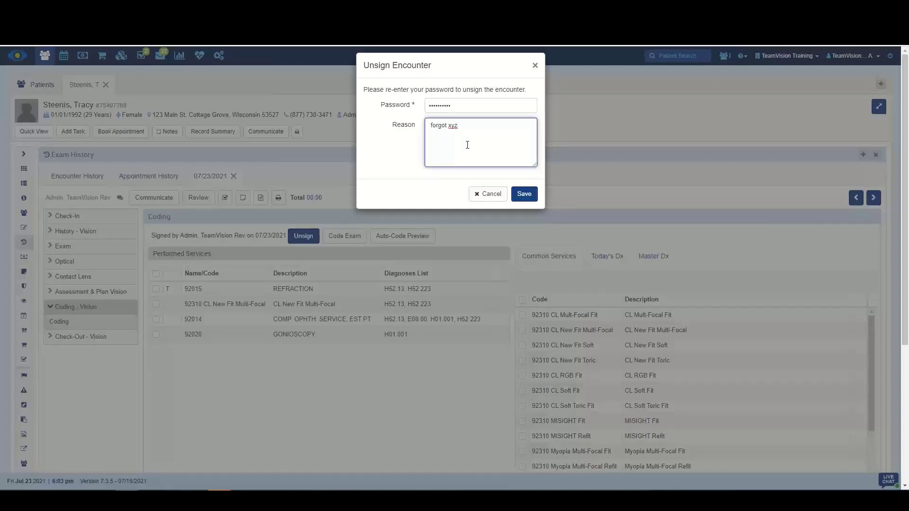
click(524, 194)
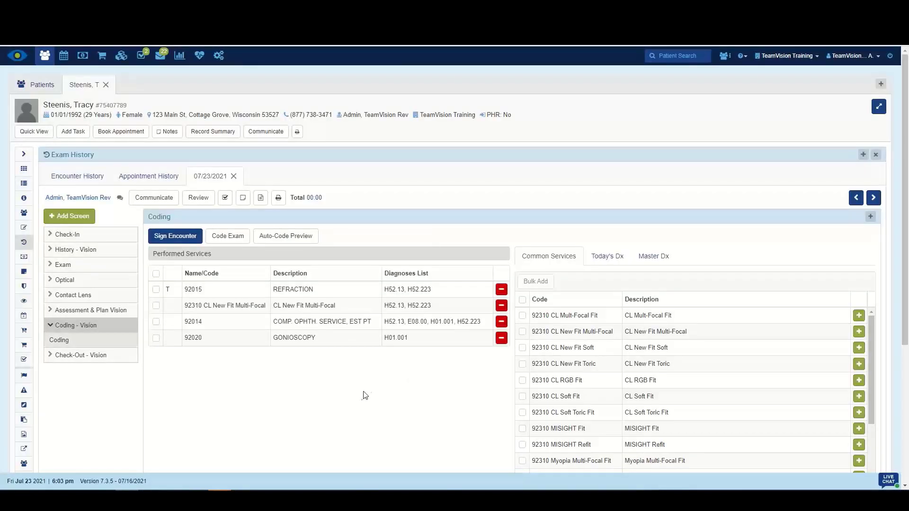
Browse the unsigned encounter's Optical and Exam Pre-Test screens.
click(67, 280)
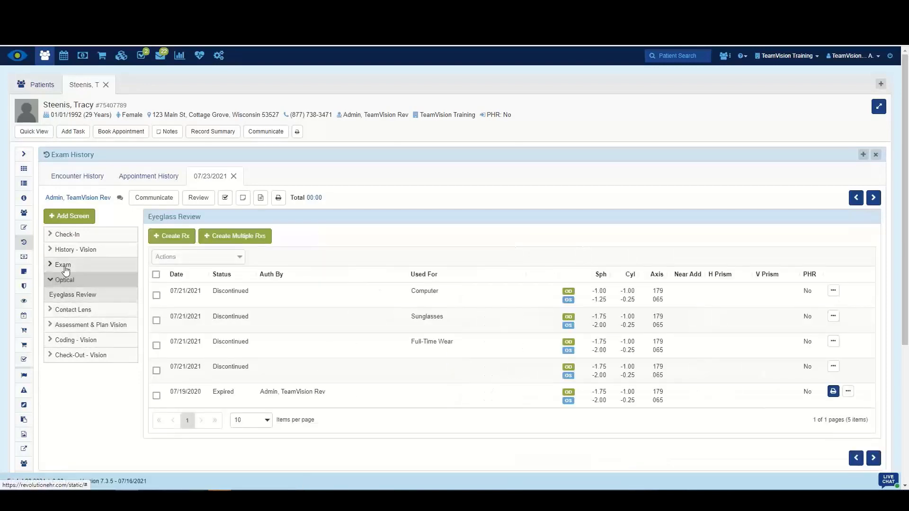
click(66, 268)
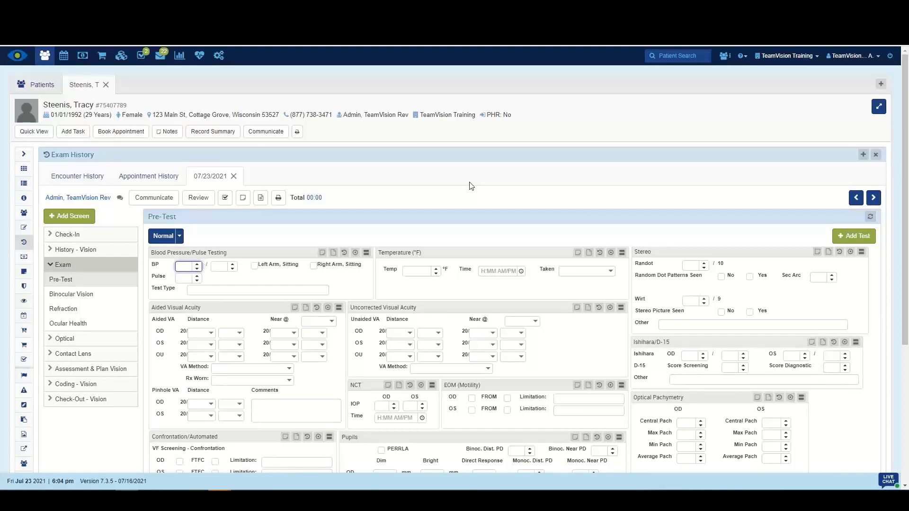
Filter the dashboard schedule to show only Not Signed encounters.
click(18, 60)
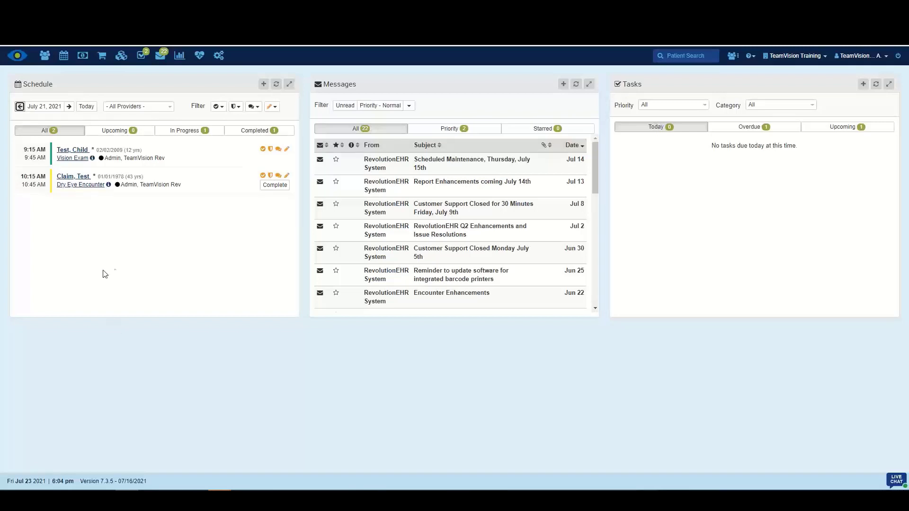
click(276, 108)
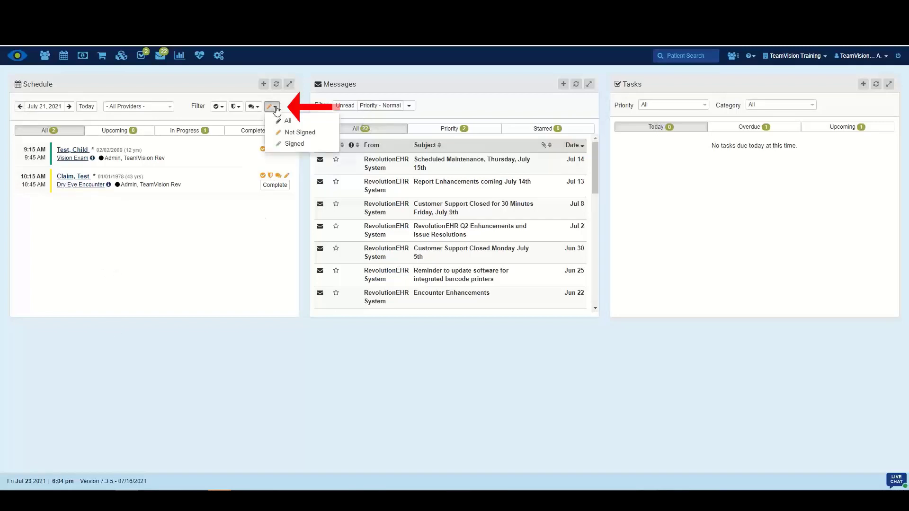
click(287, 121)
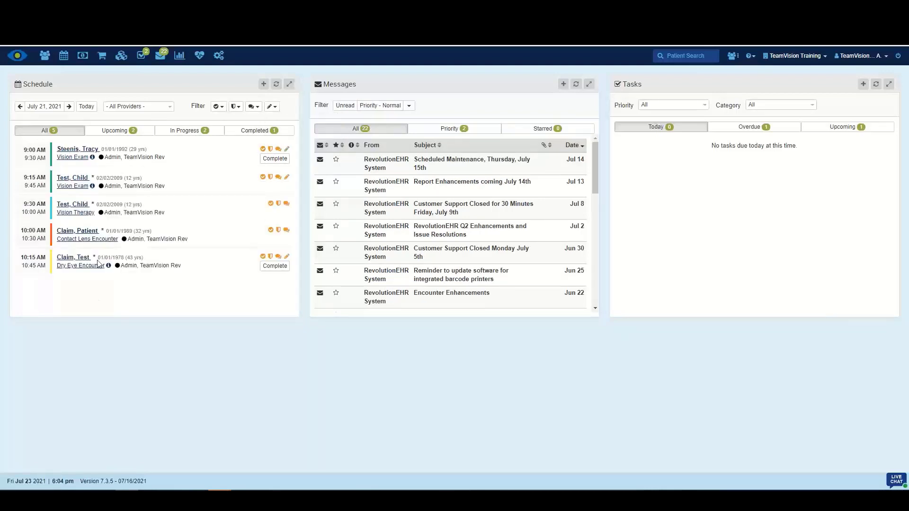
click(273, 108)
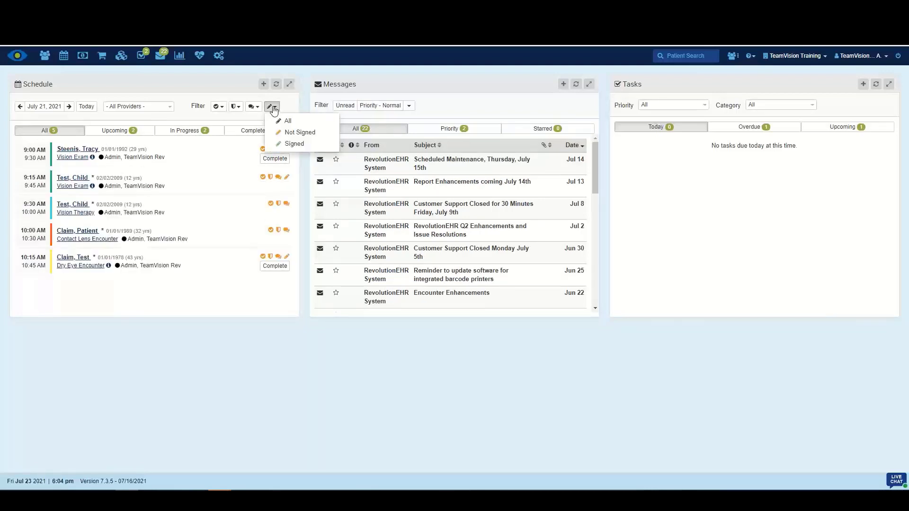
click(290, 134)
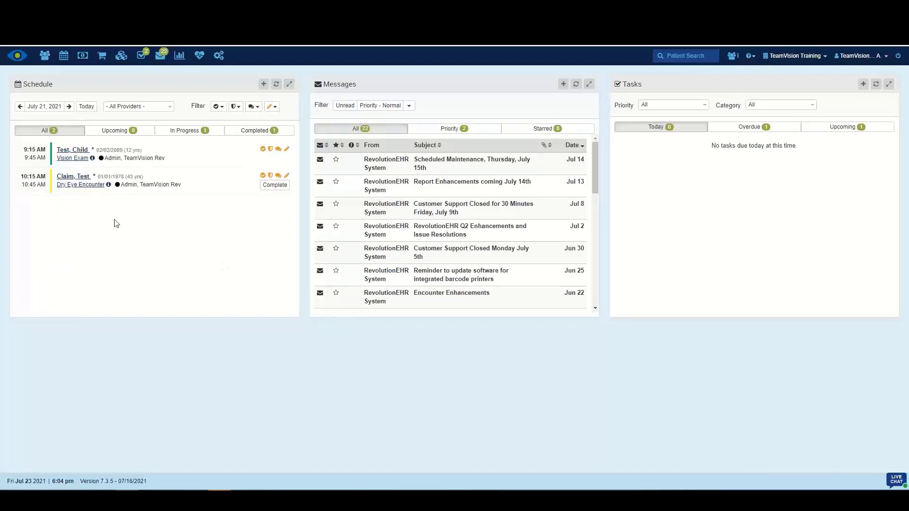
Open the 9:15 AM Vision Exam encounter and sign it from the Coding screen with the account password.
click(74, 161)
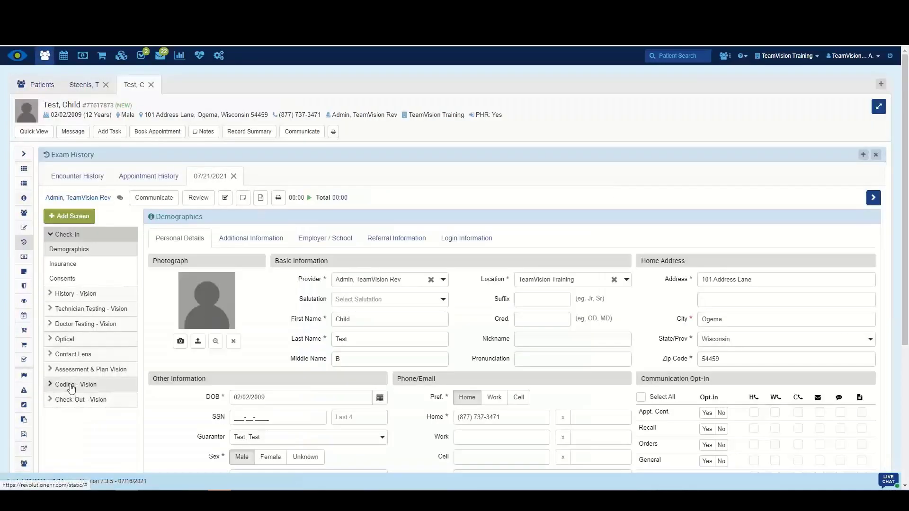
click(71, 389)
click(180, 235)
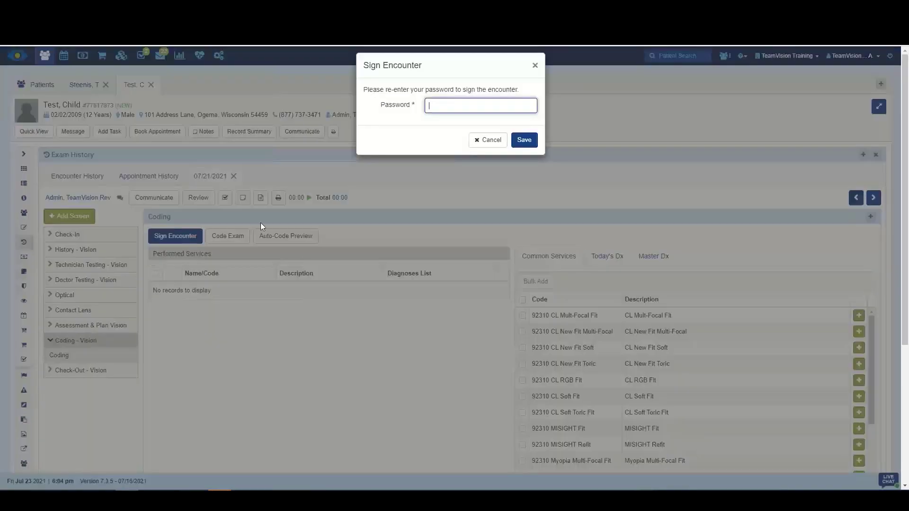
text(••••••)
key(Return)
Reset the schedule's signing filter to All and show the Upcoming appointments.
click(24, 59)
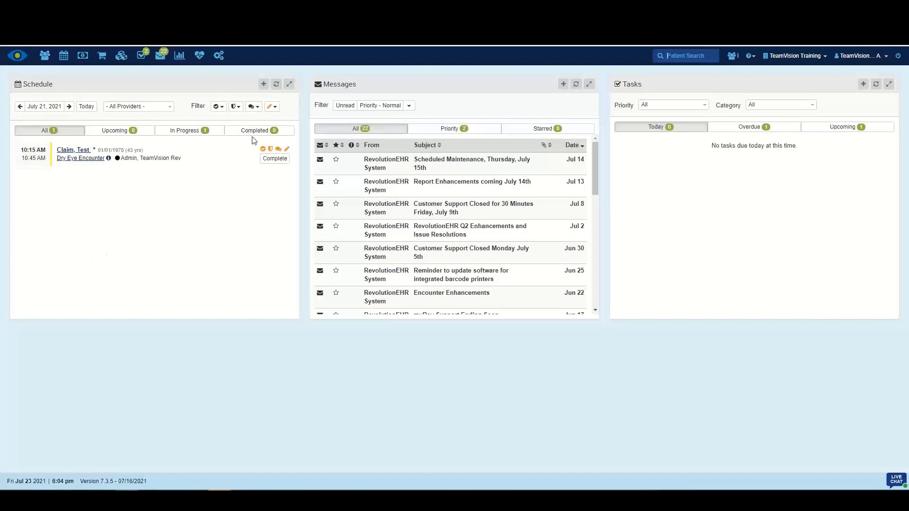
click(274, 108)
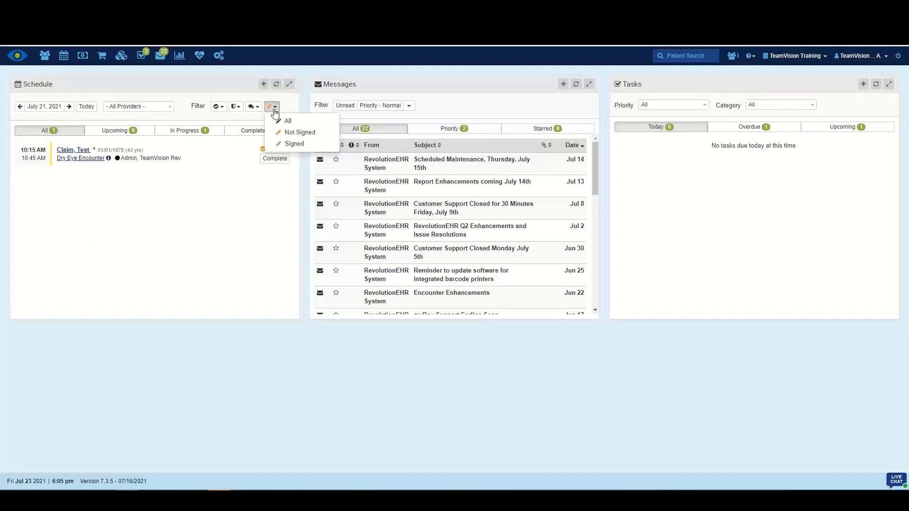
click(283, 121)
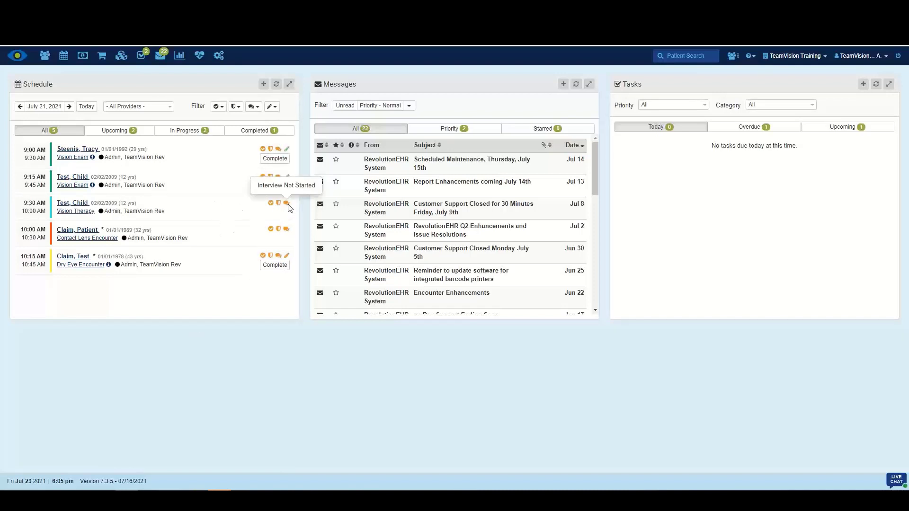
click(120, 130)
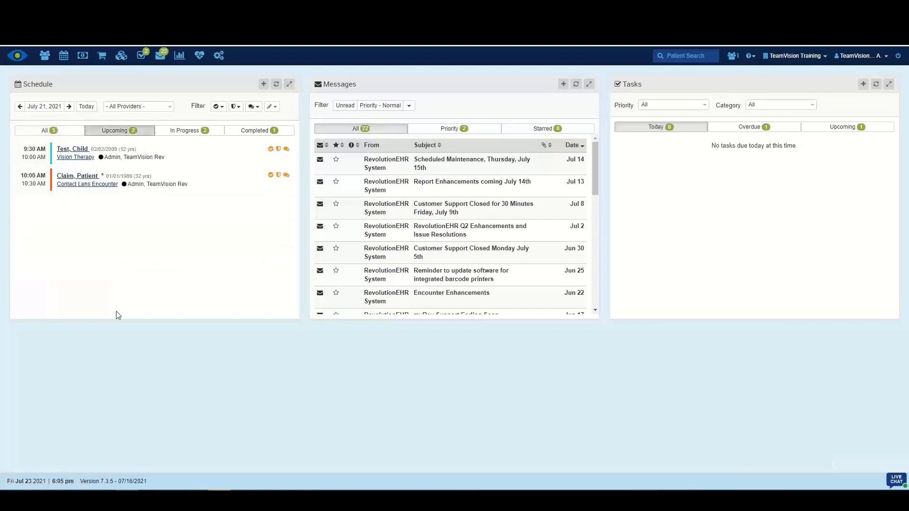